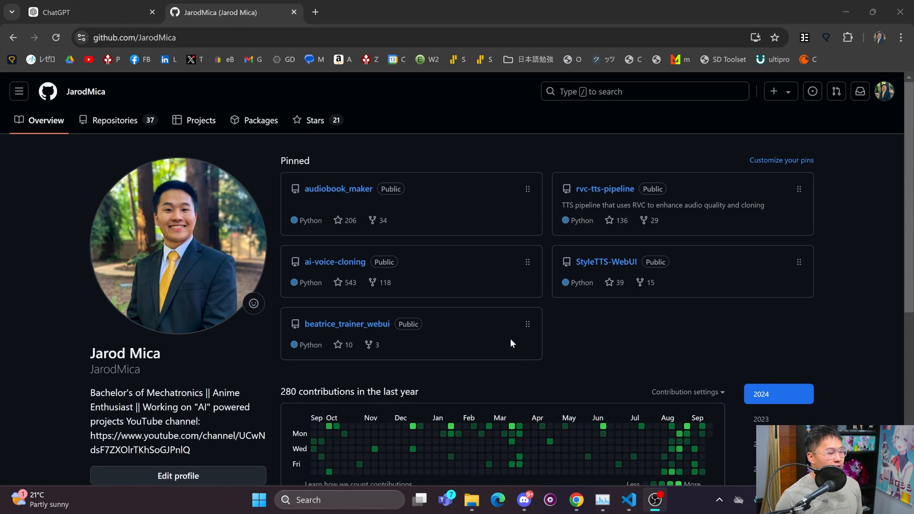
Step: Highlight the audiobook_maker pinned repository entry on the profile overview
left_click_drag(420, 192, 294, 178)
left_click(422, 191)
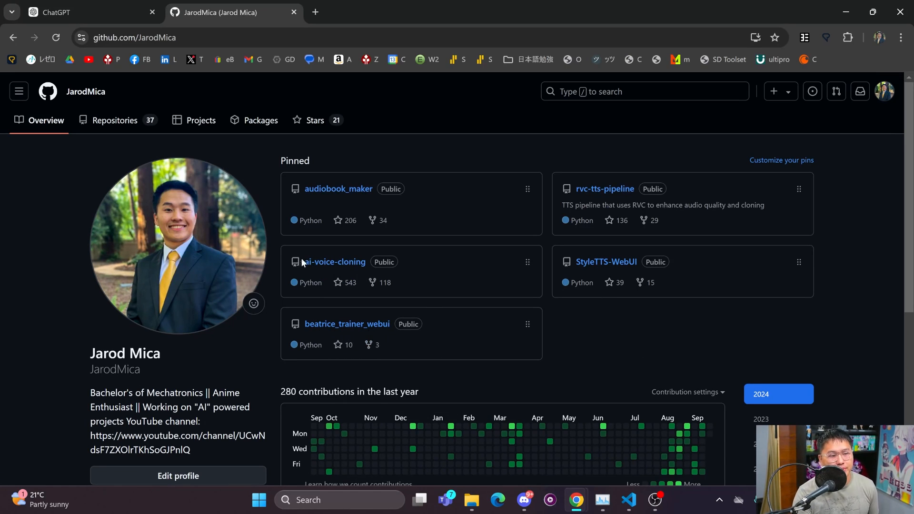
Step: Go into the ai-voice-cloning repository and view its open issues list
left_click(336, 262)
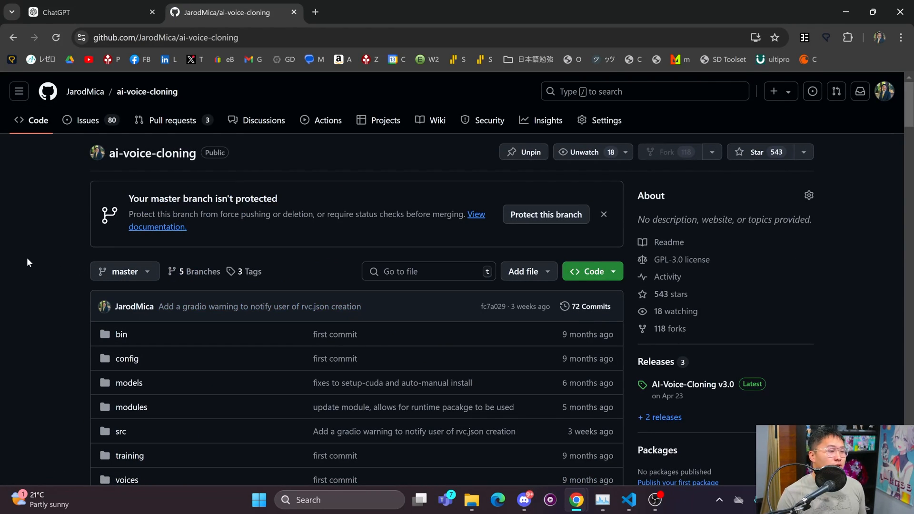
left_click(87, 120)
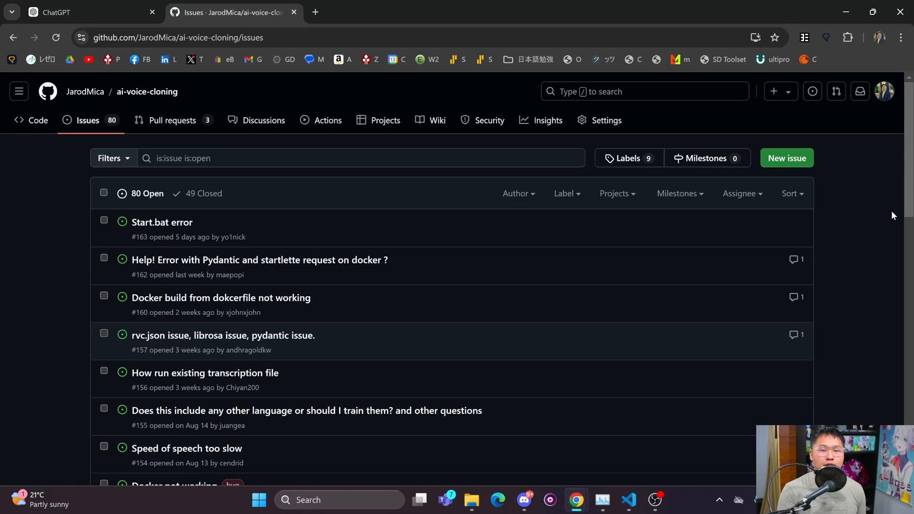
mouse_move(909, 171)
left_mouse_down()
mouse_move(910, 182)
mouse_move(911, 167)
left_mouse_up()
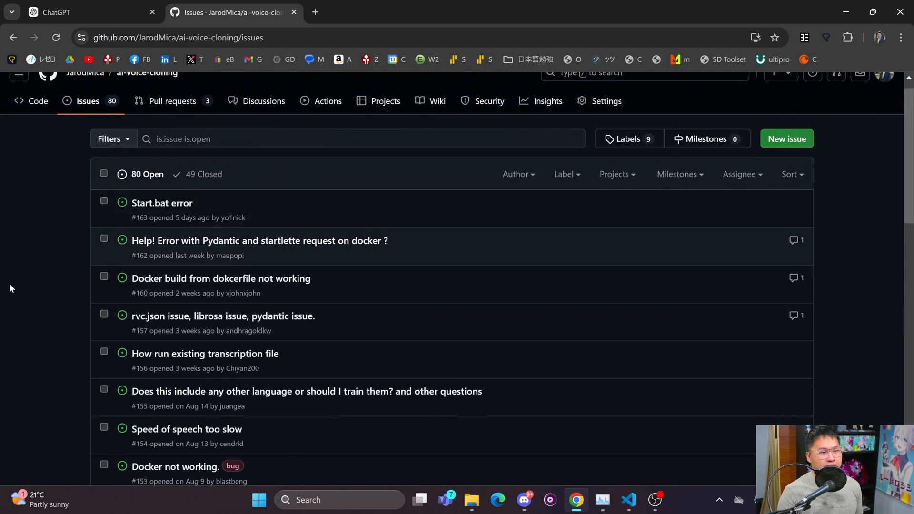
scroll(47, 233, "up", 1)
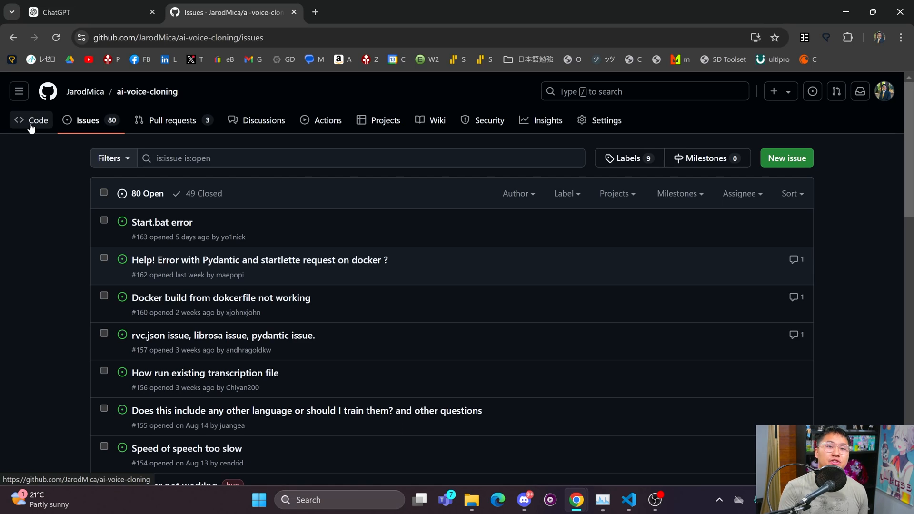
Step: Read the ai-voice-cloning README, highlighting its note, heading and enhancements list
left_click(31, 123)
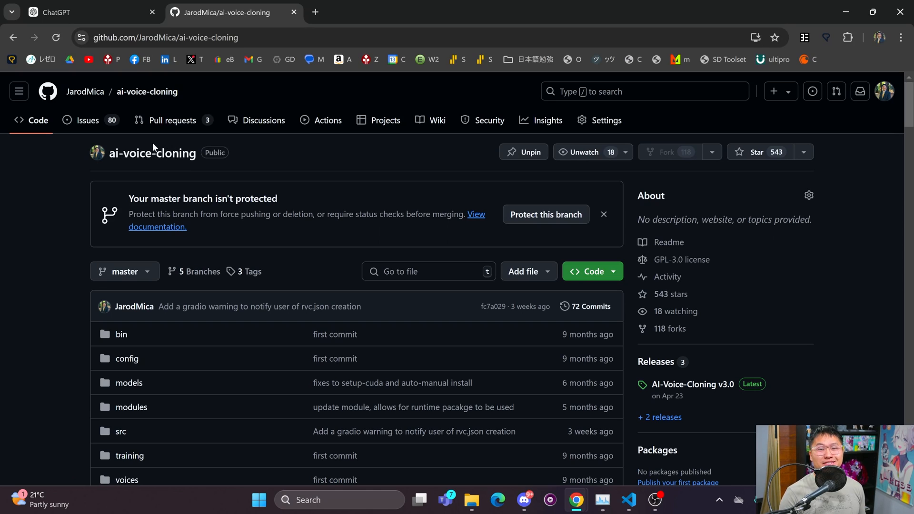
scroll(49, 294, "down", 5)
scroll(49, 295, "down", 5)
scroll(49, 295, "down", 5)
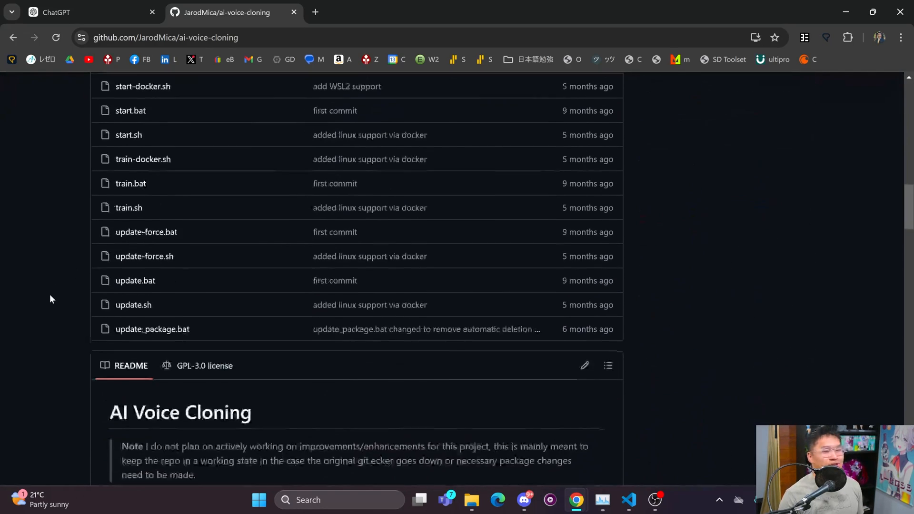
scroll(49, 295, "down", 2)
scroll(49, 294, "down", 1)
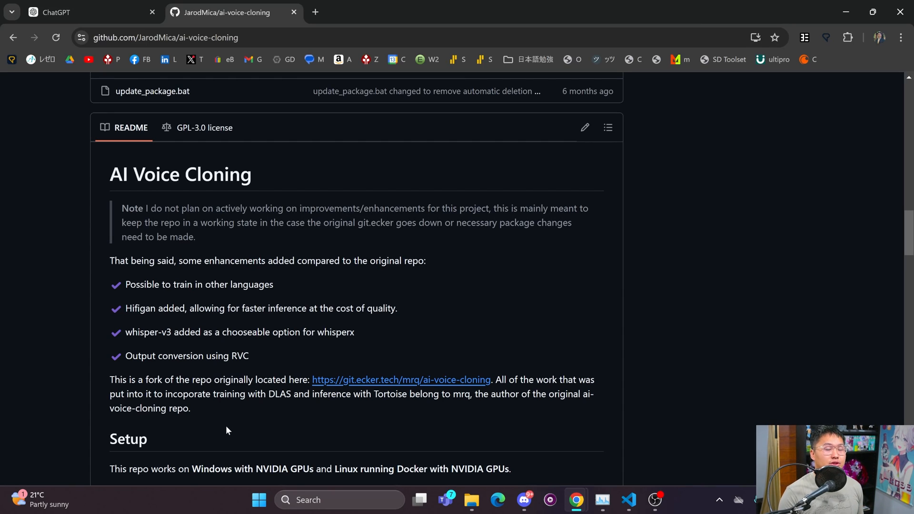
left_click_drag(226, 436, 84, 204)
left_click(82, 186)
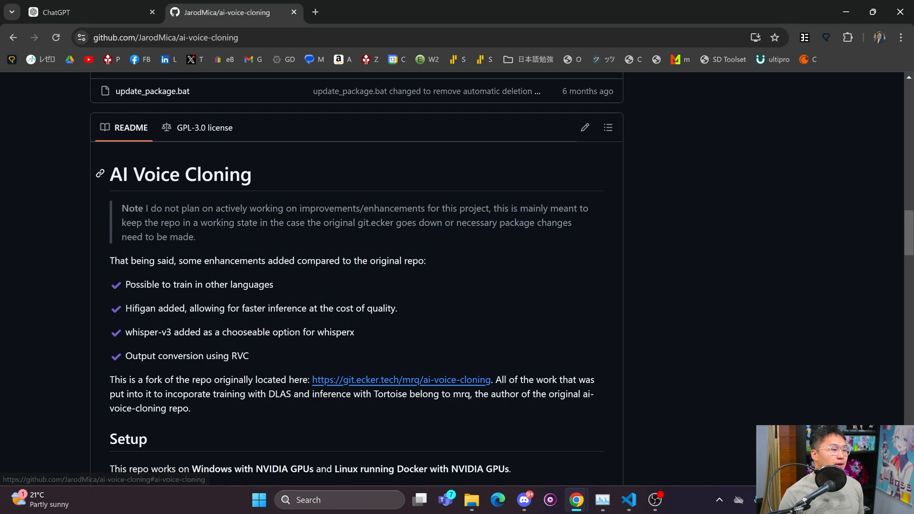
left_click_drag(107, 174, 215, 357)
left_click(228, 413)
scroll(227, 410, "down", 3)
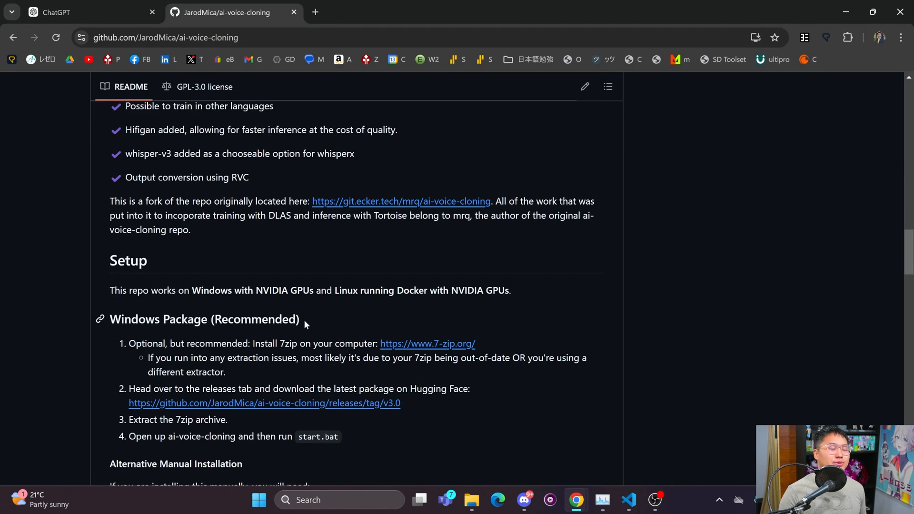
scroll(304, 320, "up", 5)
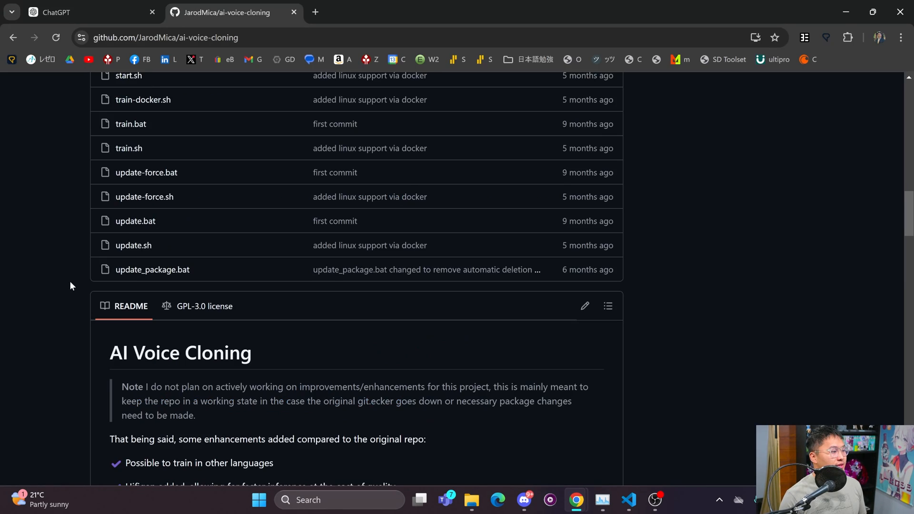
scroll(77, 275, "up", 4)
scroll(79, 276, "up", 4)
scroll(86, 279, "up", 4)
scroll(97, 284, "up", 4)
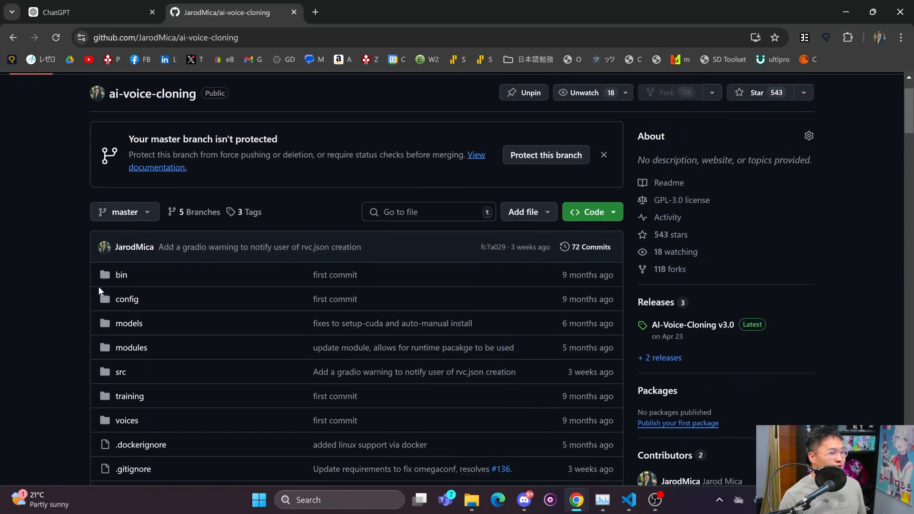
scroll(98, 286, "up", 2)
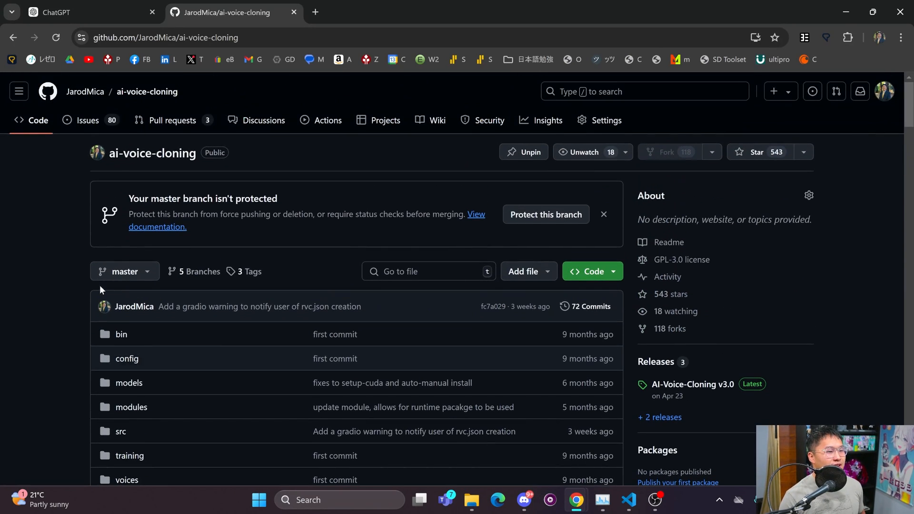
Step: Check the repository's open pull requests, then return via the code page to the profile overview
left_click(172, 120)
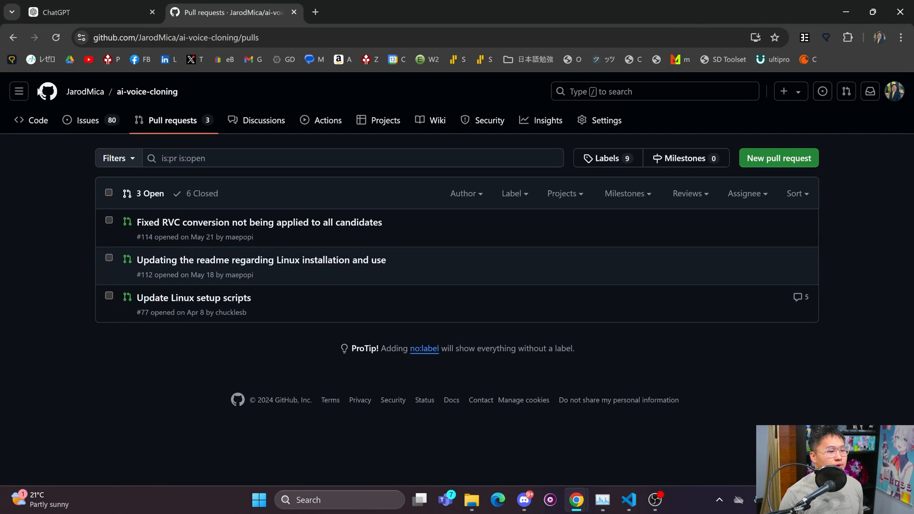
left_click(38, 120)
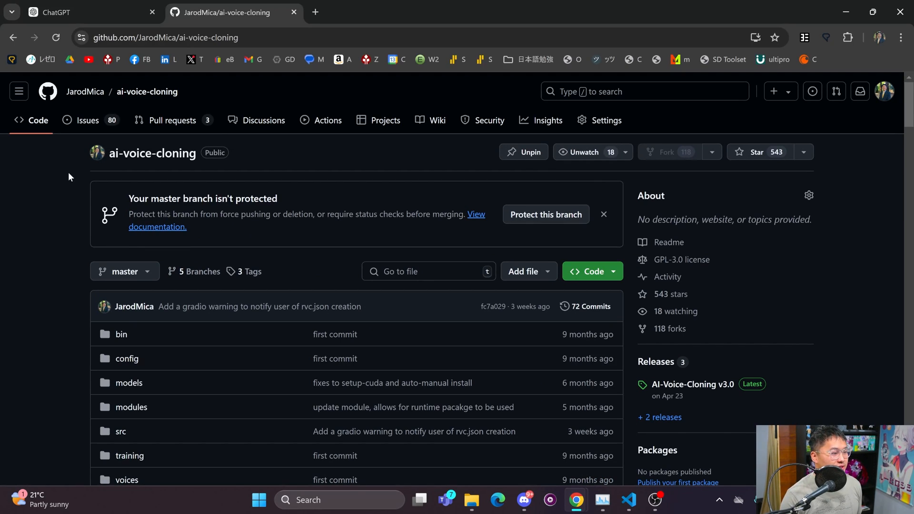
left_click(172, 120)
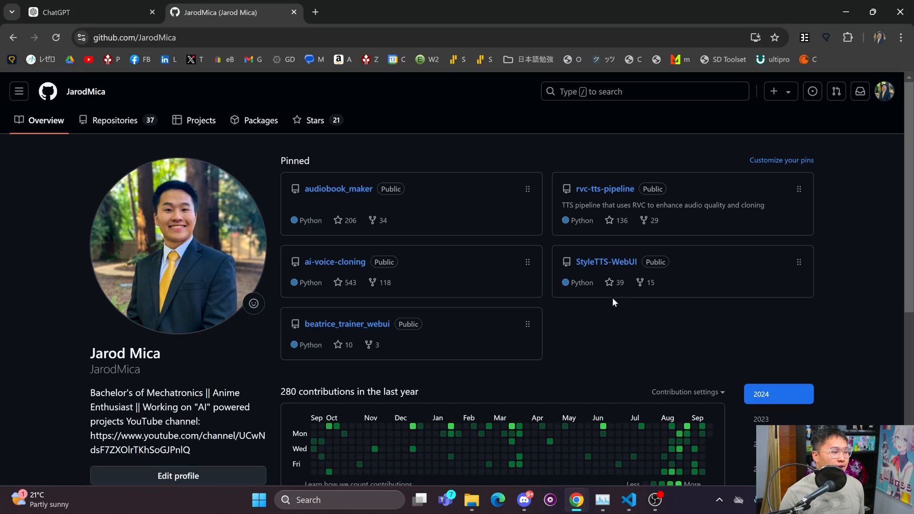
Step: Go into StyleTTS-WebUI and highlight its three open issue titles
left_click(608, 262)
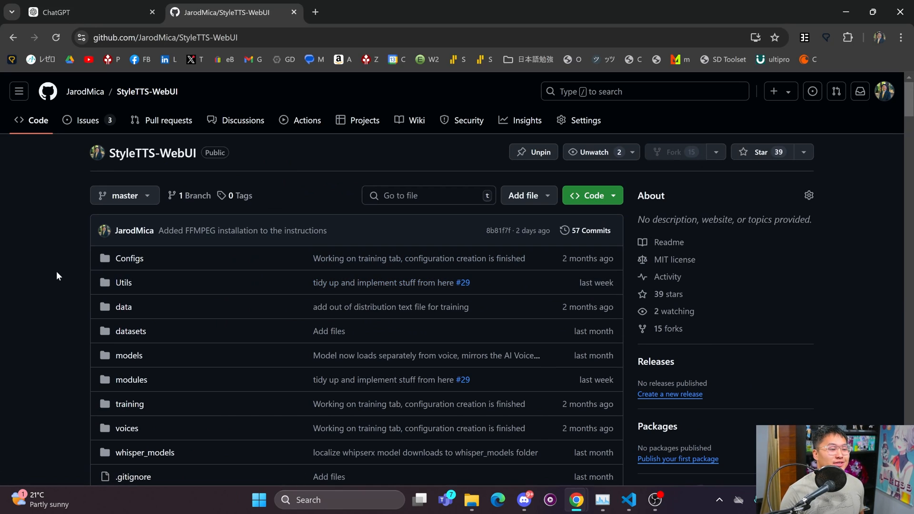
scroll(61, 272, "down", 3)
scroll(73, 271, "up", 3)
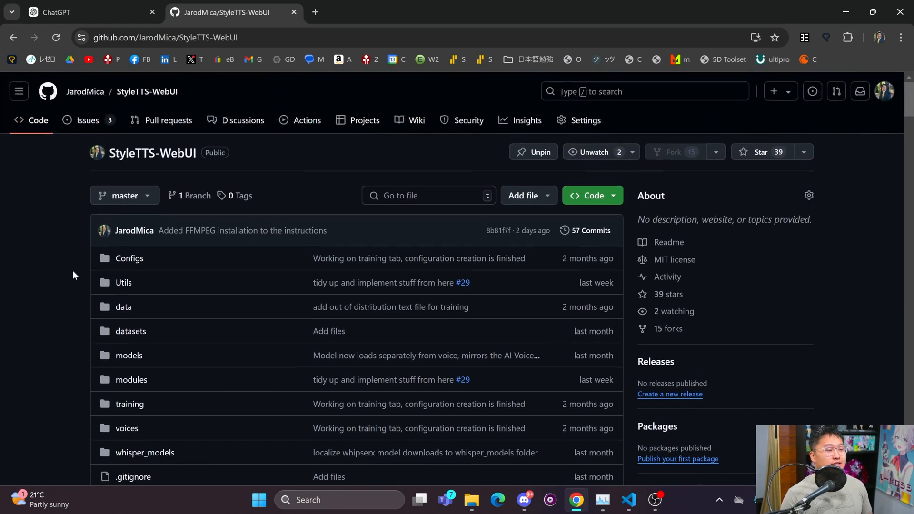
left_click(88, 120)
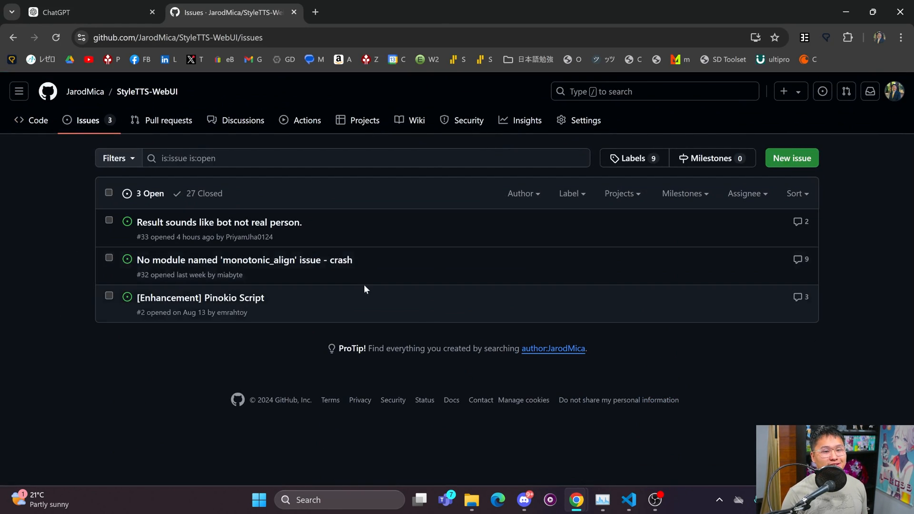
left_click_drag(309, 309, 122, 205)
left_click(79, 212)
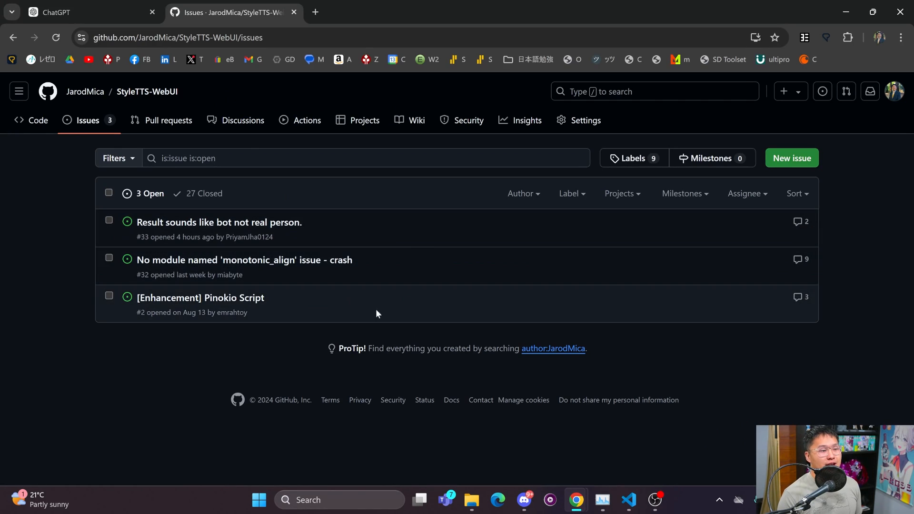
Step: Back on the code page, highlight the README bullet about splitting and combining paragraphs for long text
left_click(36, 120)
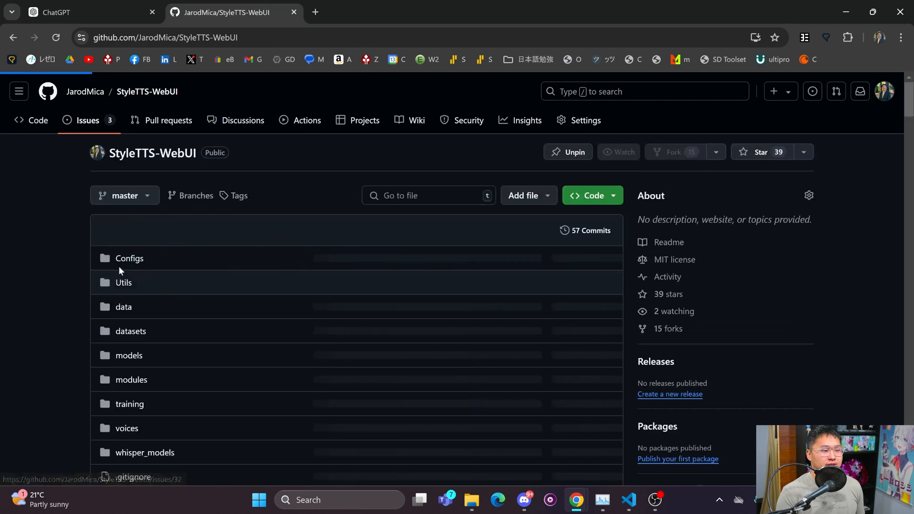
scroll(62, 247, "down", 3)
scroll(79, 269, "down", 5)
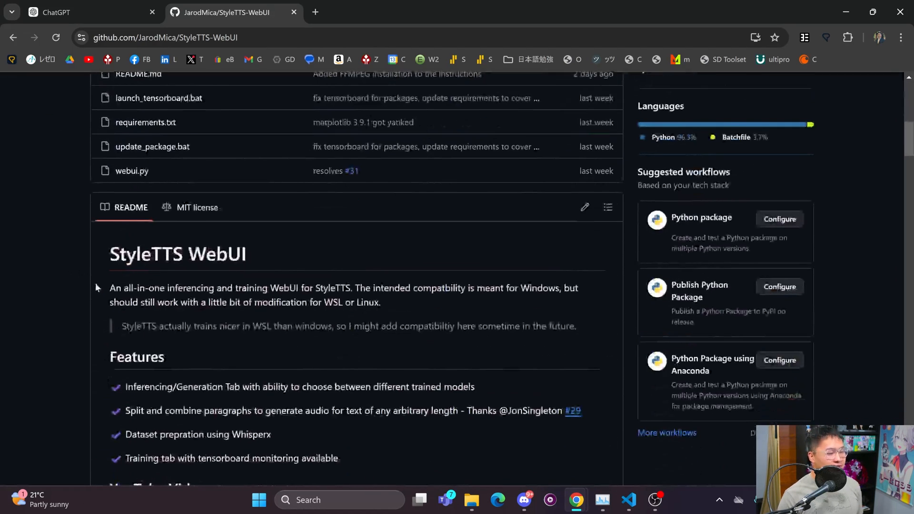
scroll(95, 283, "down", 3)
left_click_drag(126, 291, 556, 291)
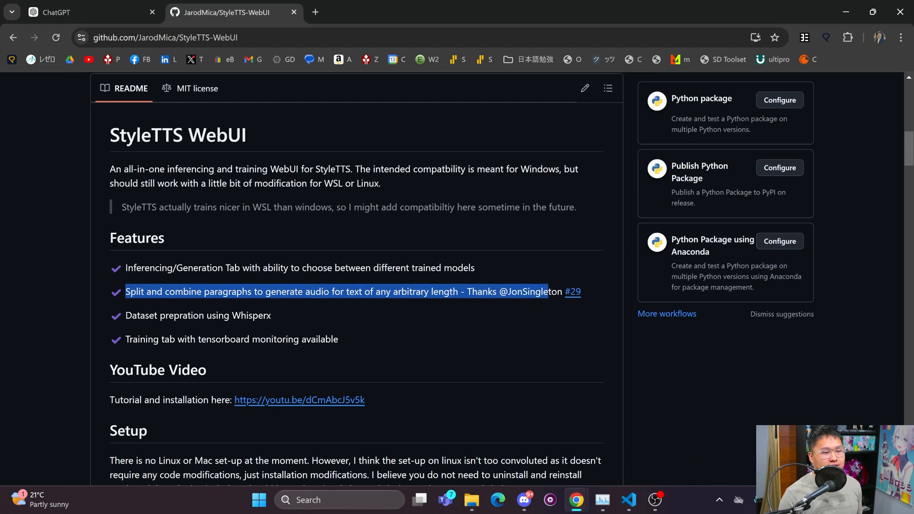
left_click(556, 292)
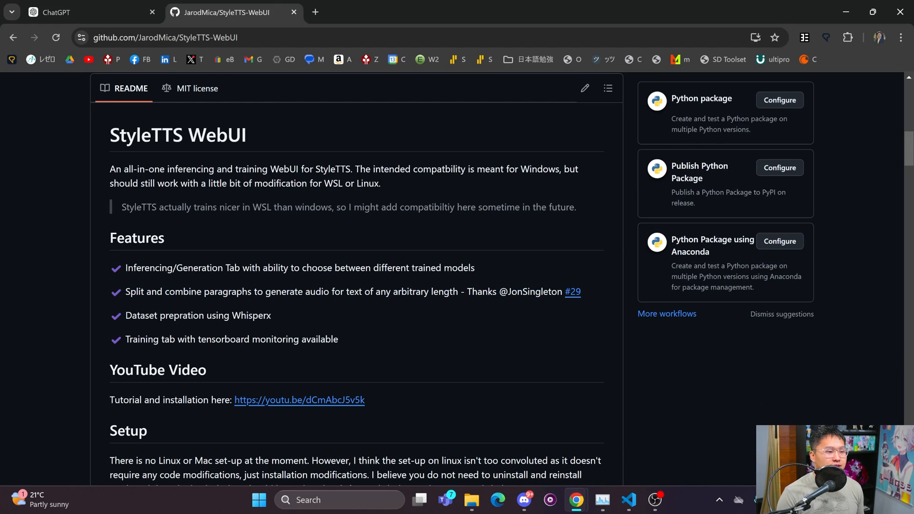
left_click_drag(126, 292, 387, 292)
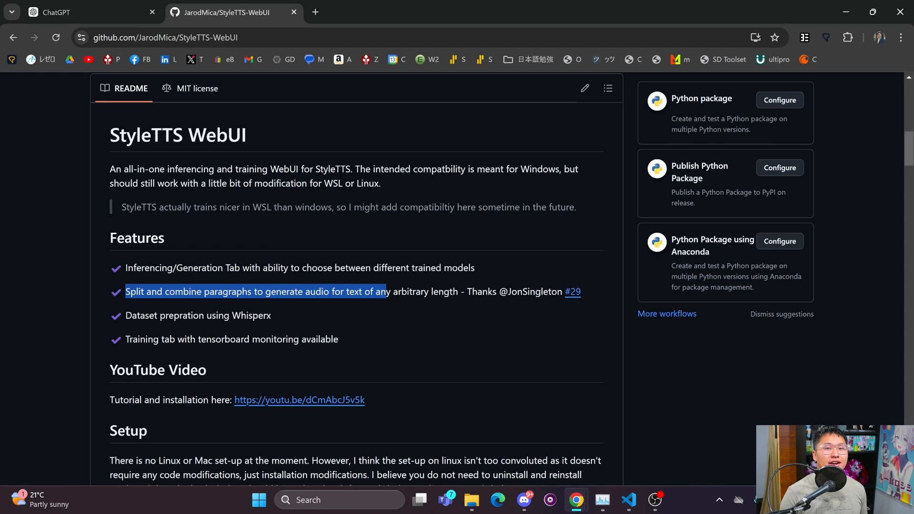
left_click(390, 291)
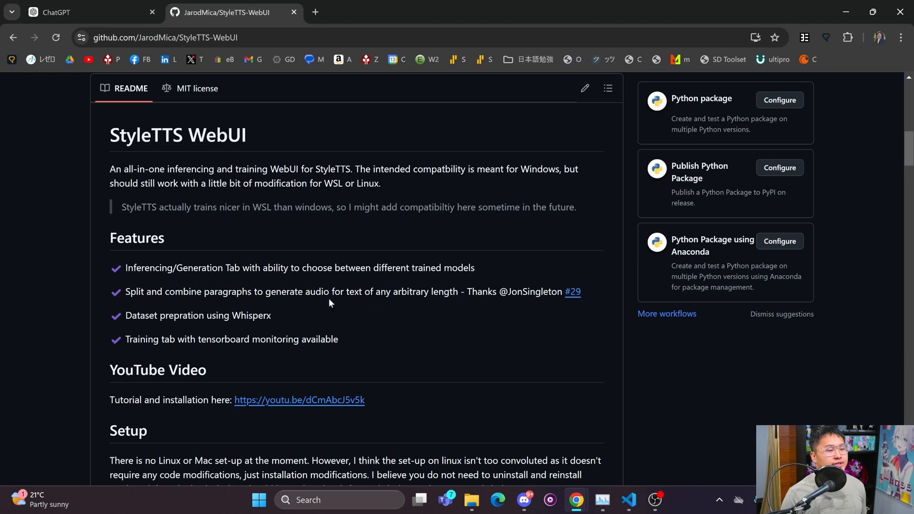
left_click_drag(136, 294, 329, 293)
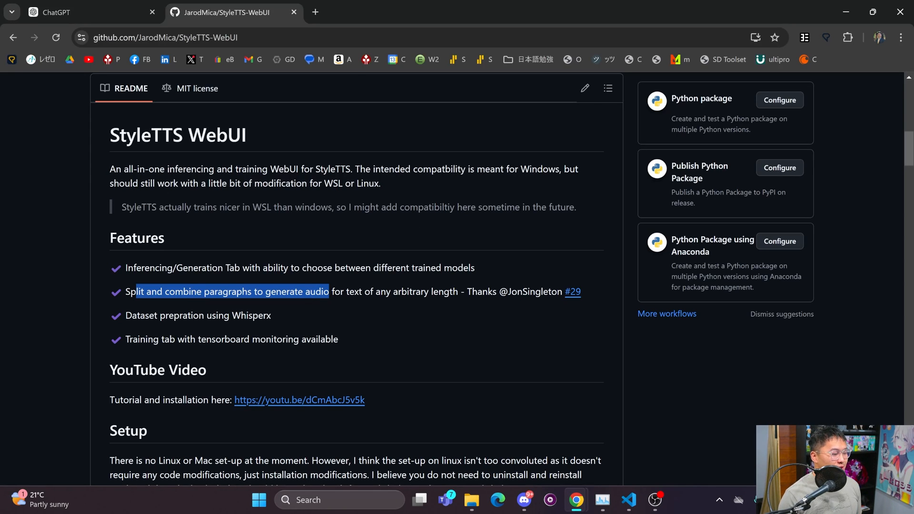
scroll(286, 286, "up", 5)
scroll(286, 286, "up", 5)
scroll(46, 171, "up", 4)
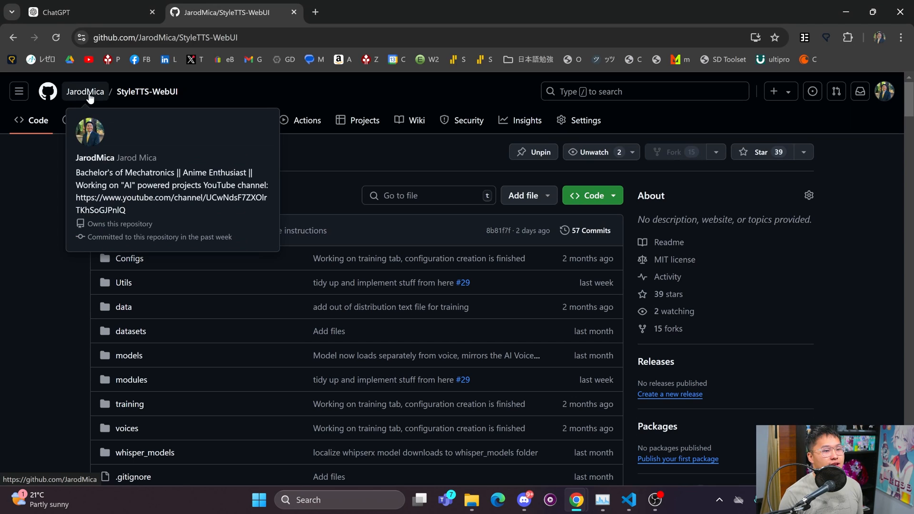
left_click(86, 92)
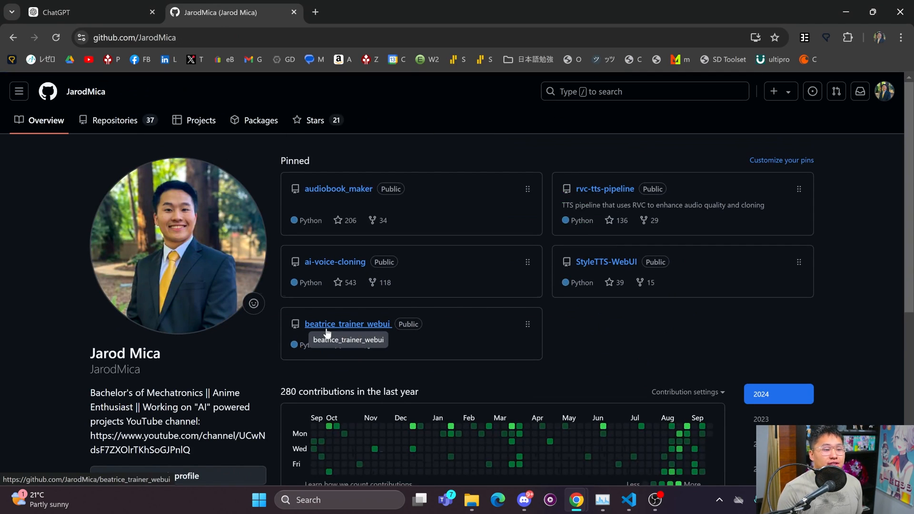
left_click(343, 326)
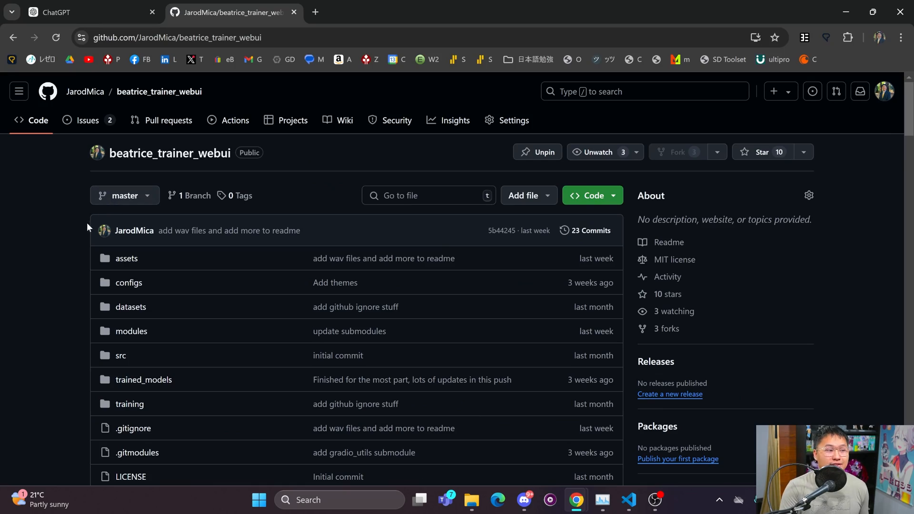
scroll(64, 231, "down", 8)
scroll(63, 234, "down", 4)
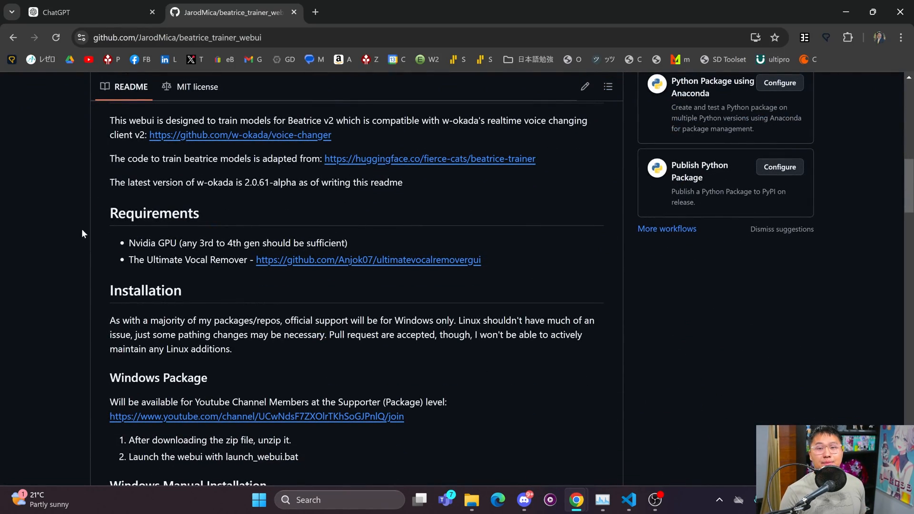
scroll(82, 229, "up", 5)
scroll(92, 237, "up", 6)
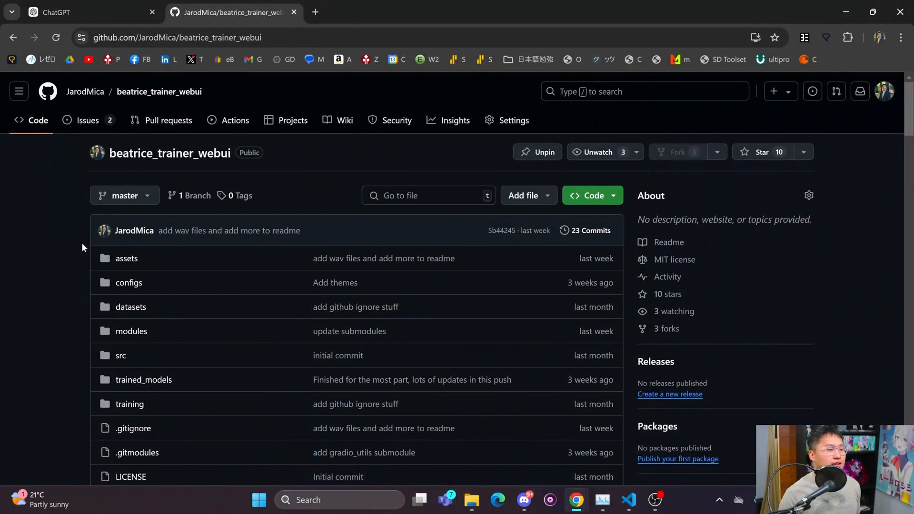
left_click(88, 120)
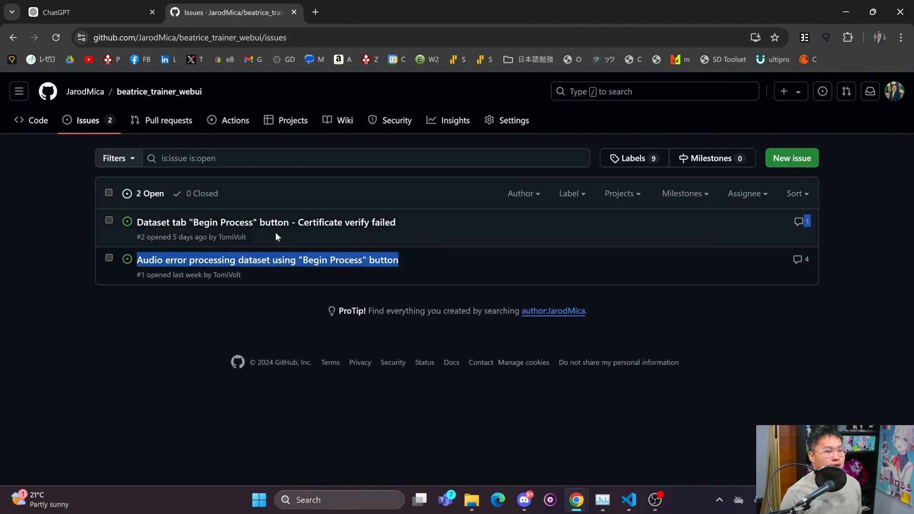
left_click_drag(400, 264, 35, 229)
left_click(468, 216)
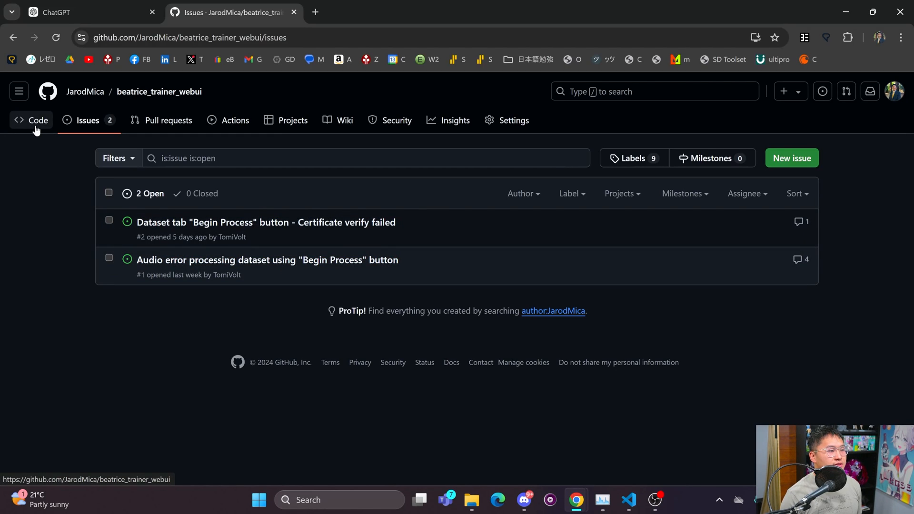
left_click(36, 121)
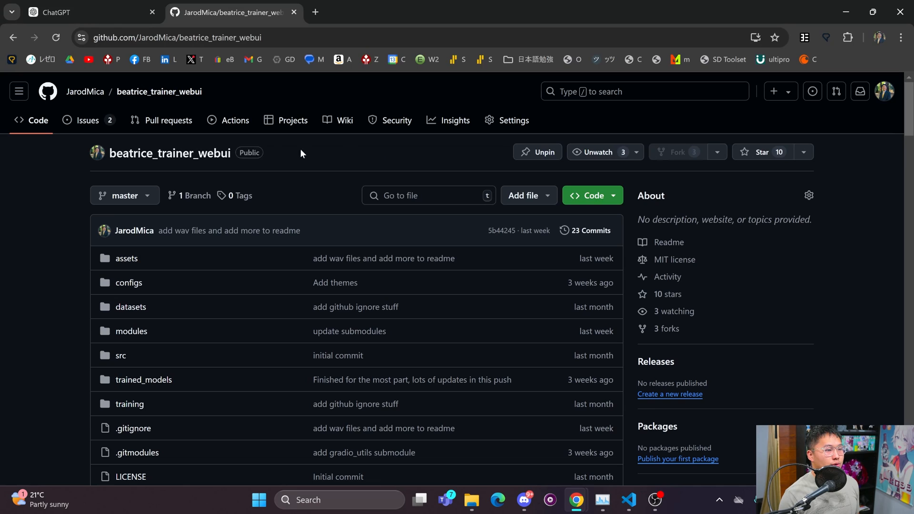
left_click_drag(300, 149, 57, 154)
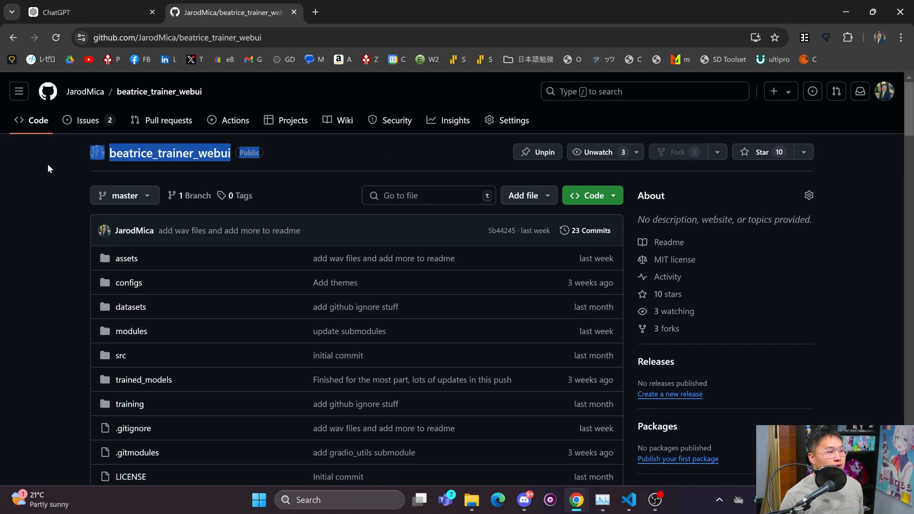
left_click(52, 172)
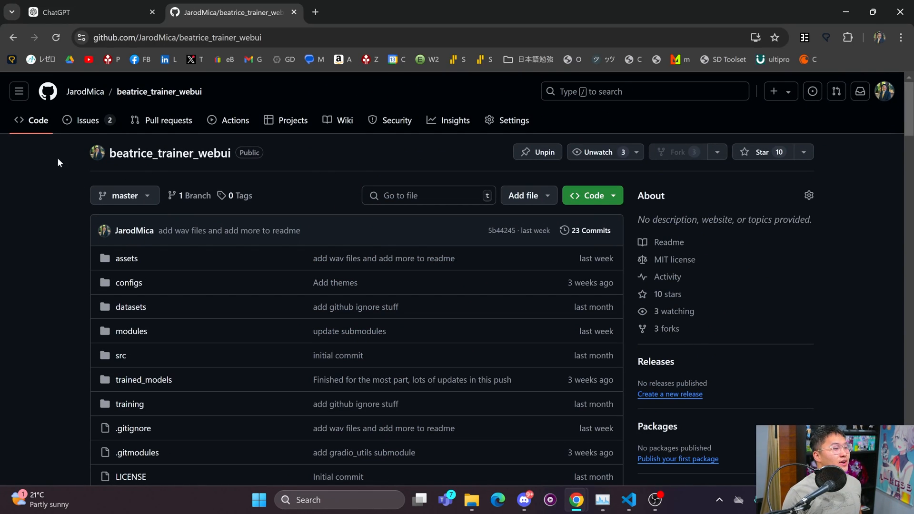
scroll(42, 161, "down", 5)
scroll(39, 161, "down", 3)
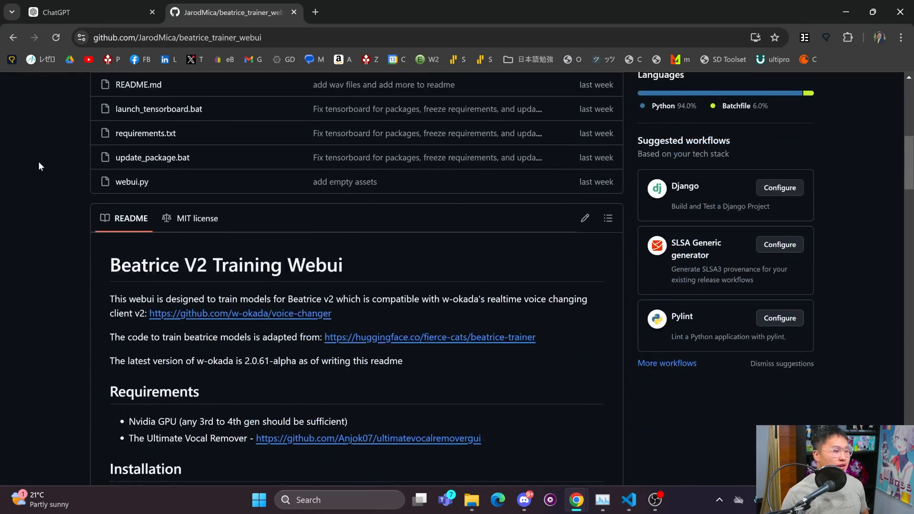
scroll(38, 160, "down", 2)
left_click_drag(109, 146, 352, 142)
left_click(367, 157)
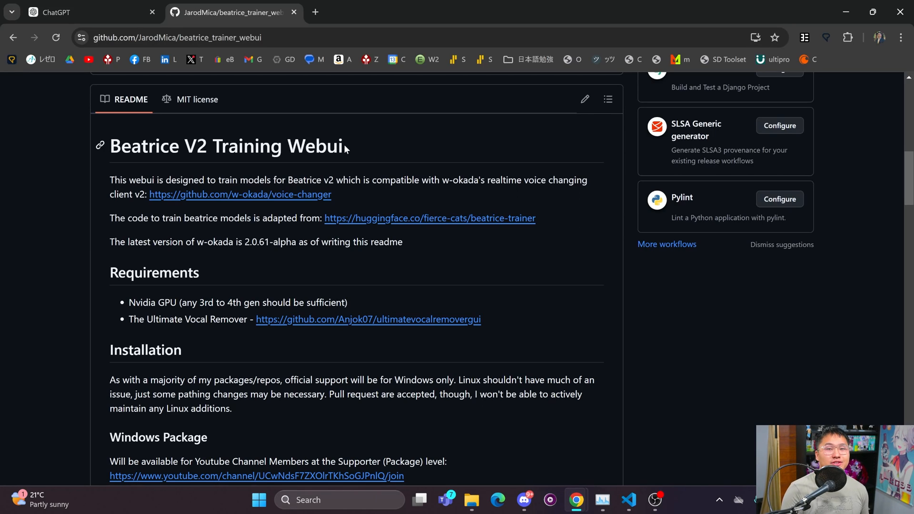
left_click_drag(348, 146, 100, 150)
left_click(59, 167)
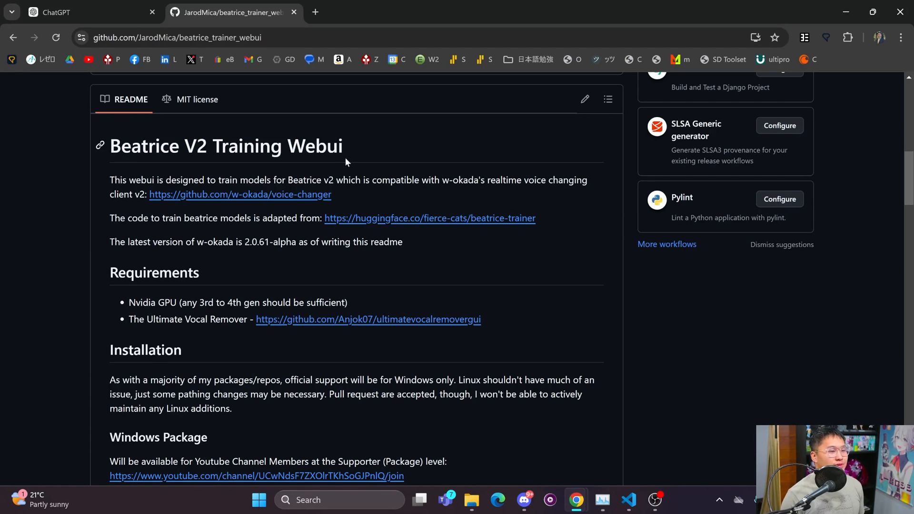
left_click_drag(383, 138, 100, 147)
scroll(60, 169, "up", 3)
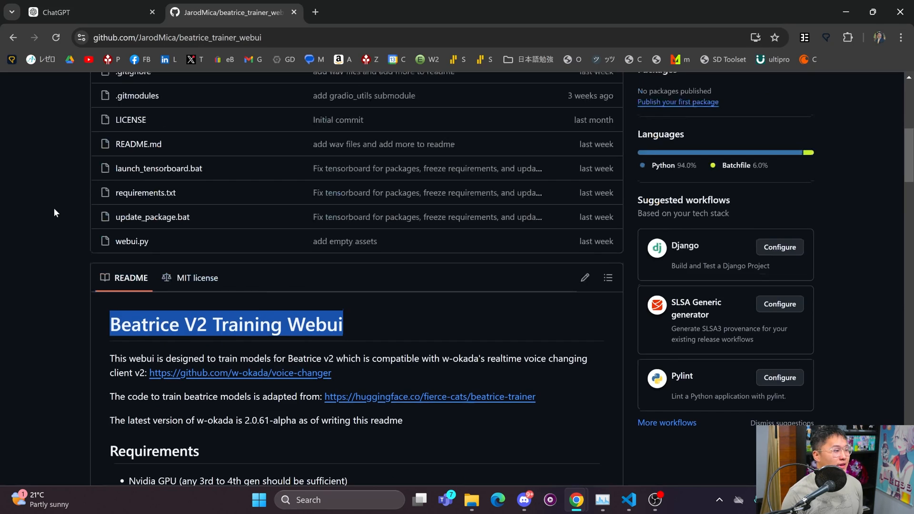
scroll(54, 208, "up", 6)
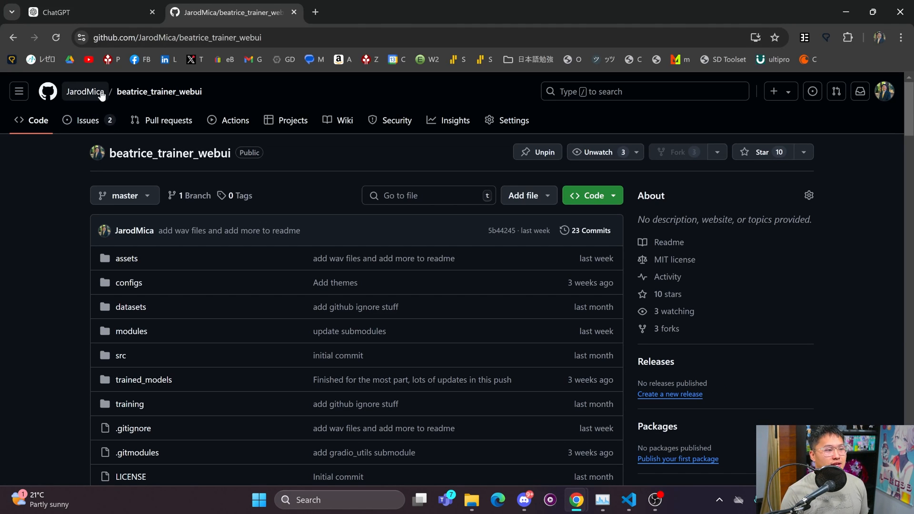
left_click(85, 91)
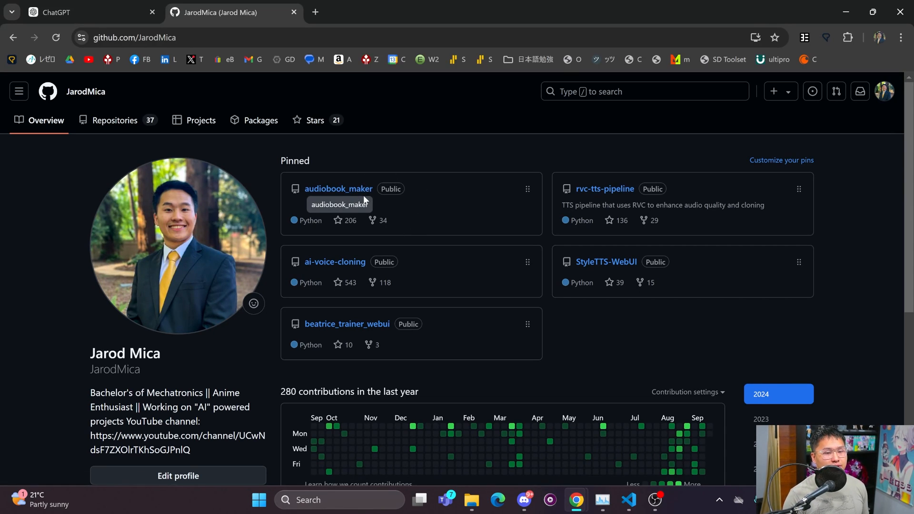
Step: Go into audiobook_maker, switch to the version_3 branch, then back to master
left_click(341, 192)
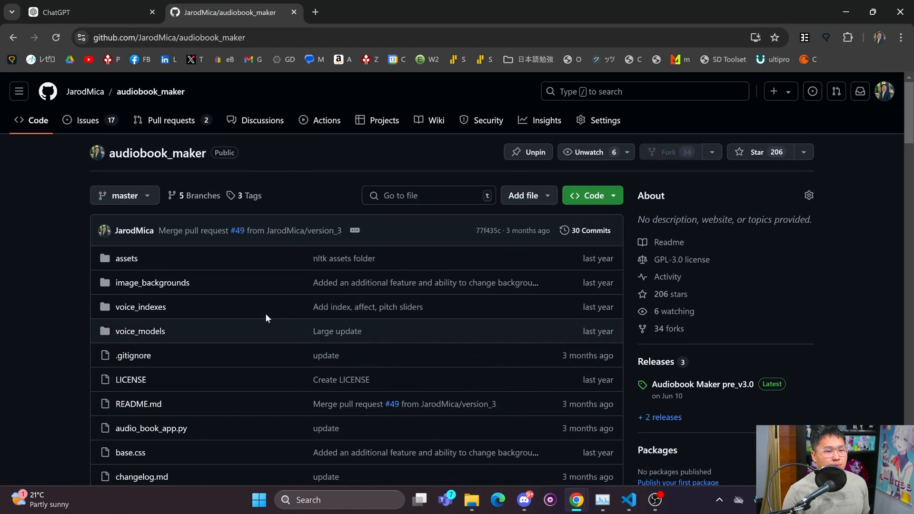
scroll(148, 166, "down", 2)
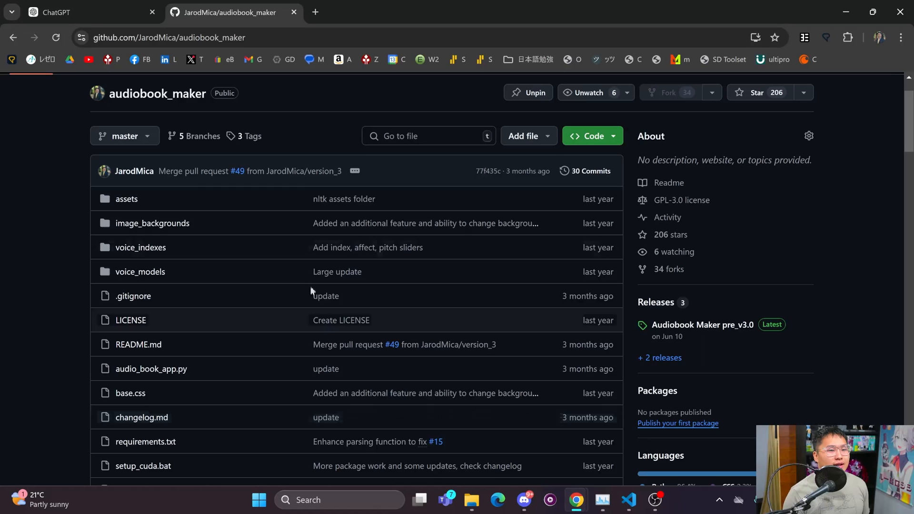
left_click(125, 136)
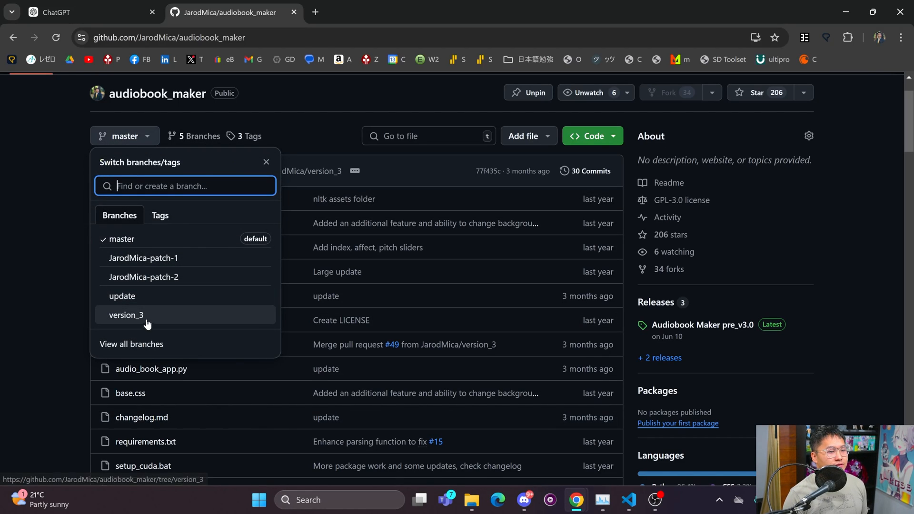
left_click(126, 314)
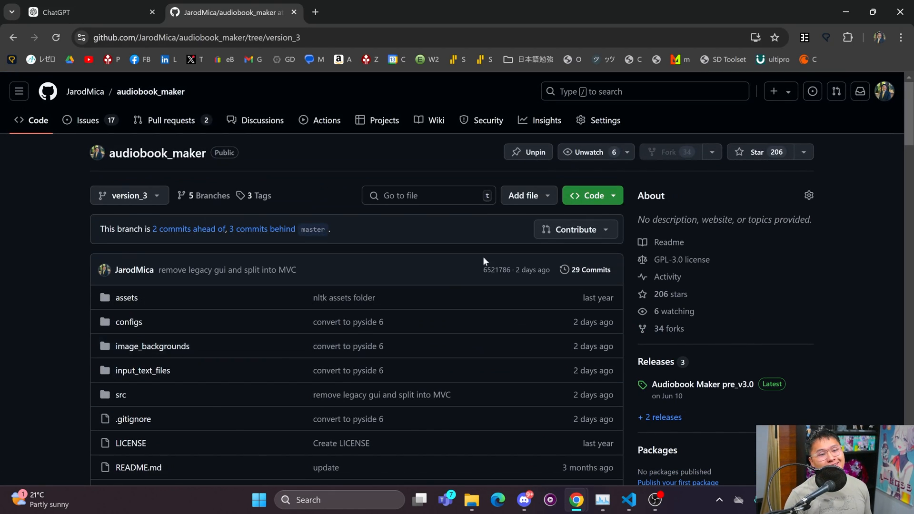
scroll(280, 239, "down", 1)
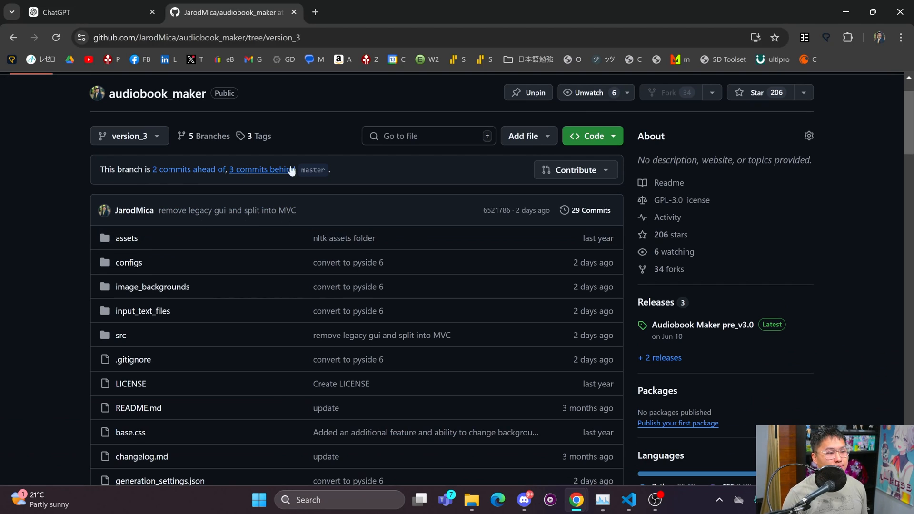
left_click(146, 135)
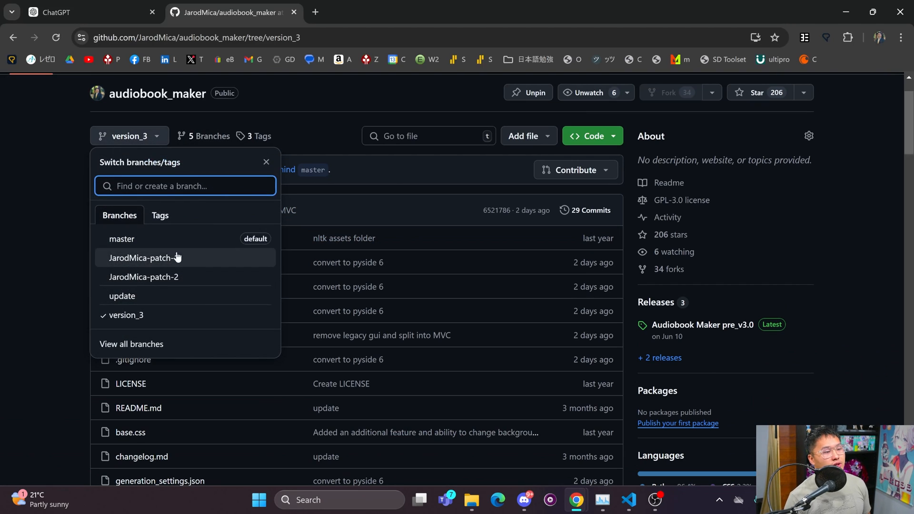
left_click(121, 239)
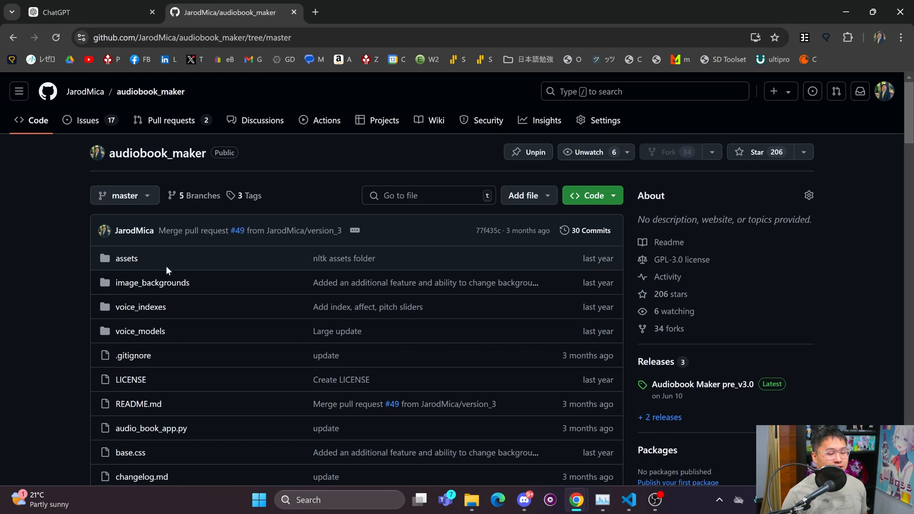
Step: Switch to VS Code, glance at view.py's getter methods, and run controller.py under the debugger with F5
left_click(629, 500)
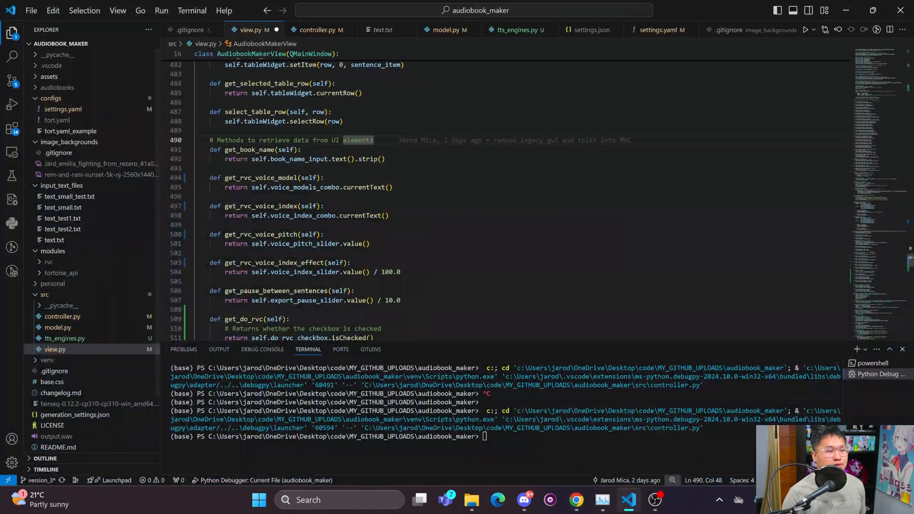
left_click_drag(372, 244, 224, 112)
left_click(332, 112)
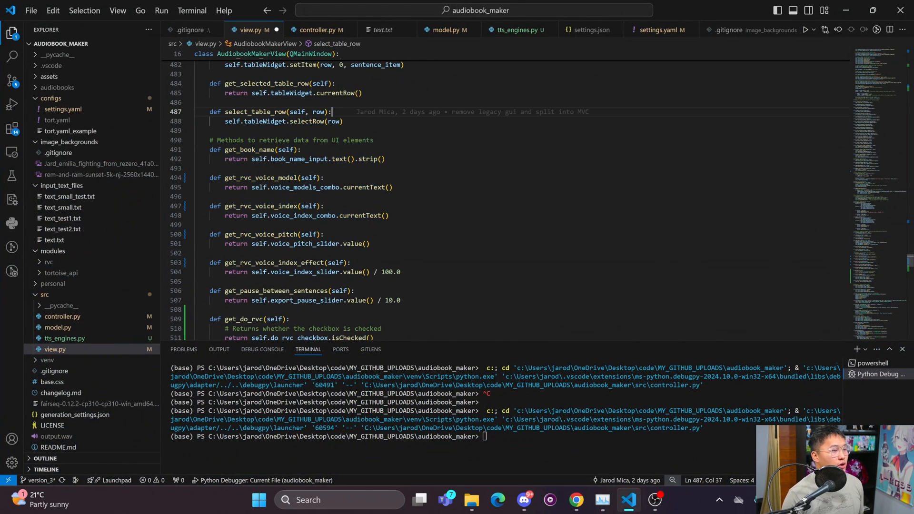
left_click(318, 30)
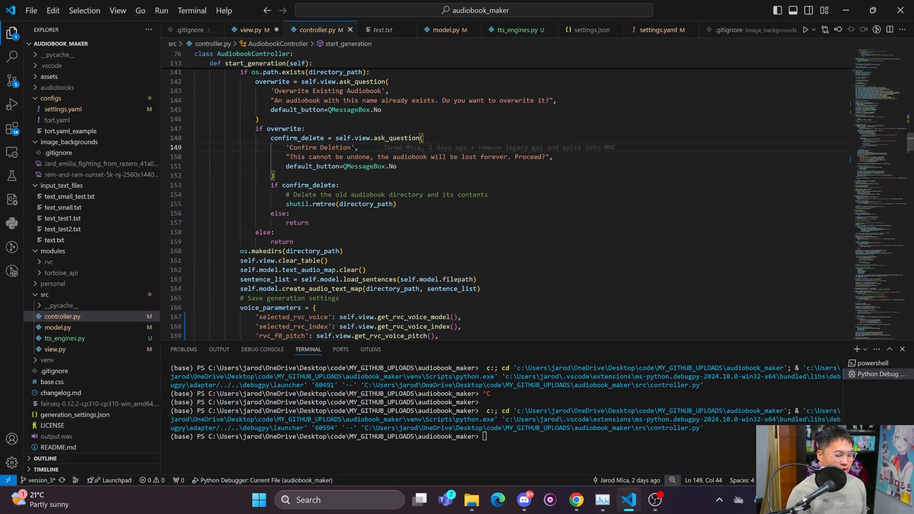
key("F5")
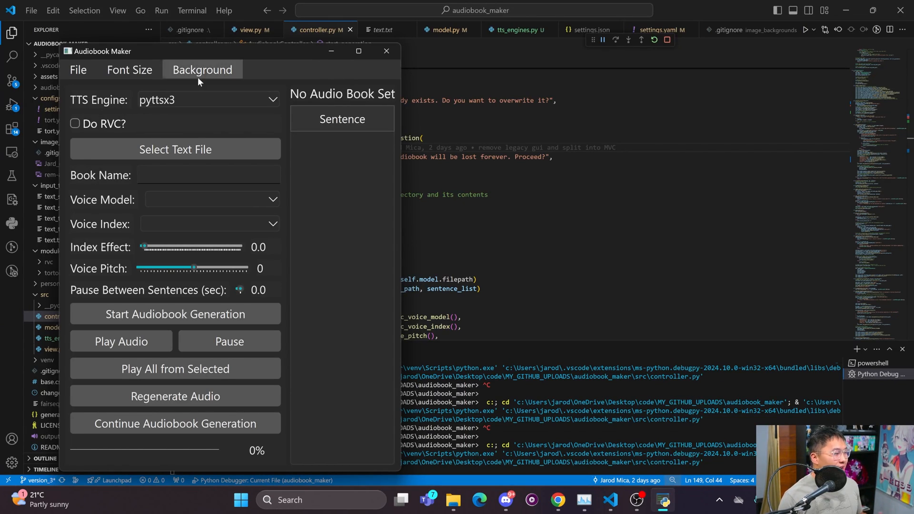
Step: Reposition and widen the Audiobook Maker window and preview the TTS Engine list, keeping pyttsx3
mouse_move(203, 51)
left_mouse_down()
mouse_move(258, 28)
mouse_move(217, 28)
left_mouse_up()
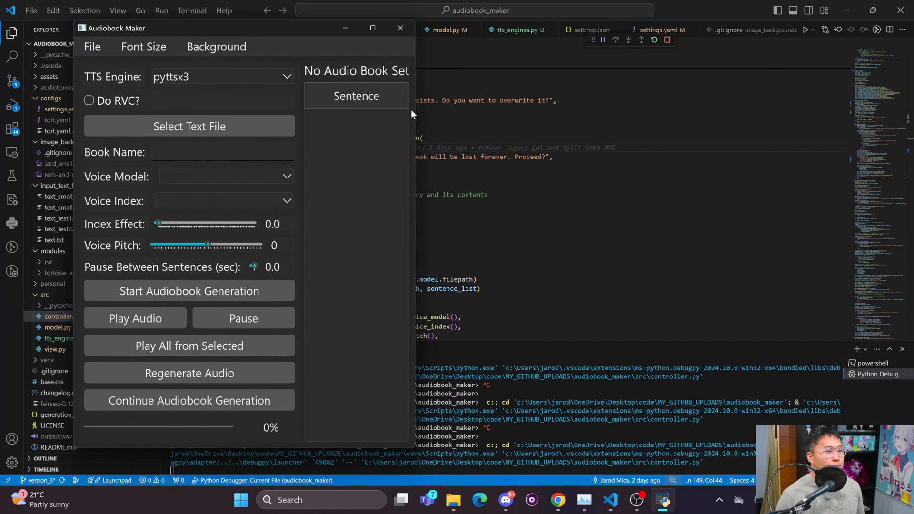
left_click_drag(413, 111, 636, 111)
left_click_drag(414, 30, 362, 42)
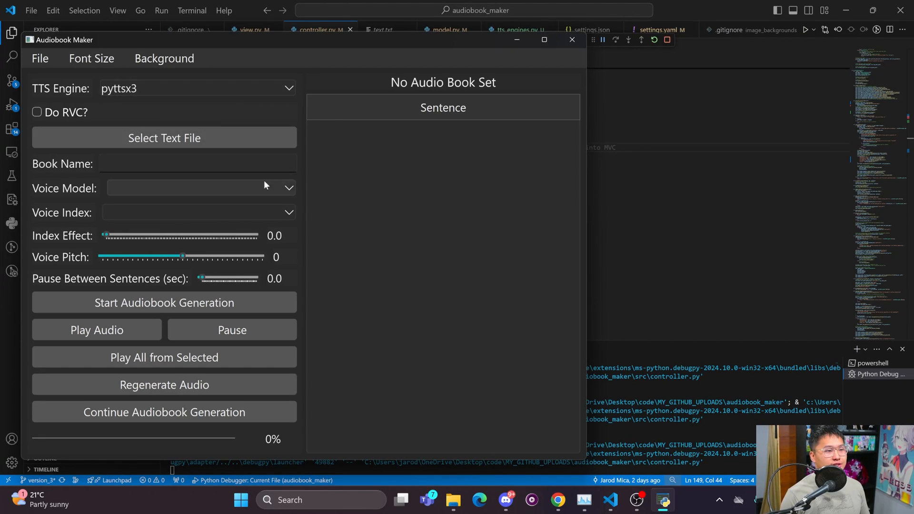
left_click(234, 85)
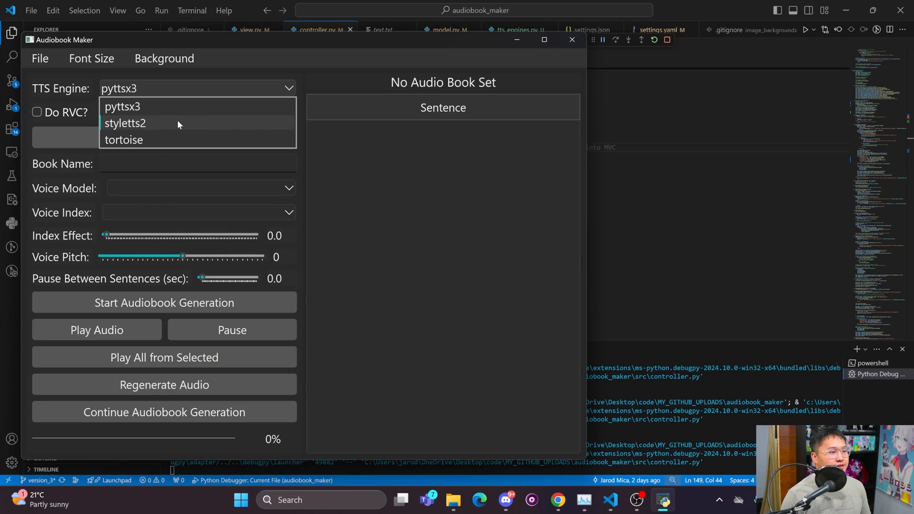
left_click(85, 75)
Step: Toggle the Do RVC? voice-conversion option on and off, then close the Audiobook Maker app
left_click(37, 112)
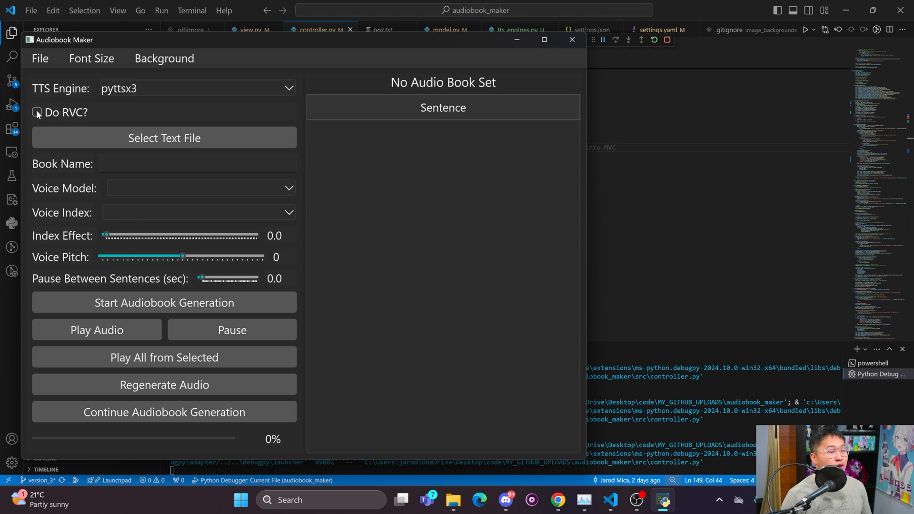
left_click(38, 112)
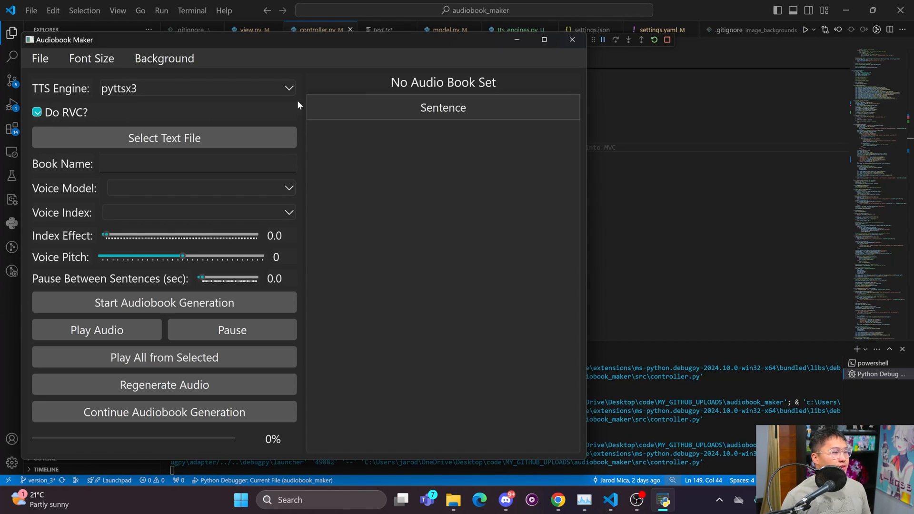
left_click(38, 113)
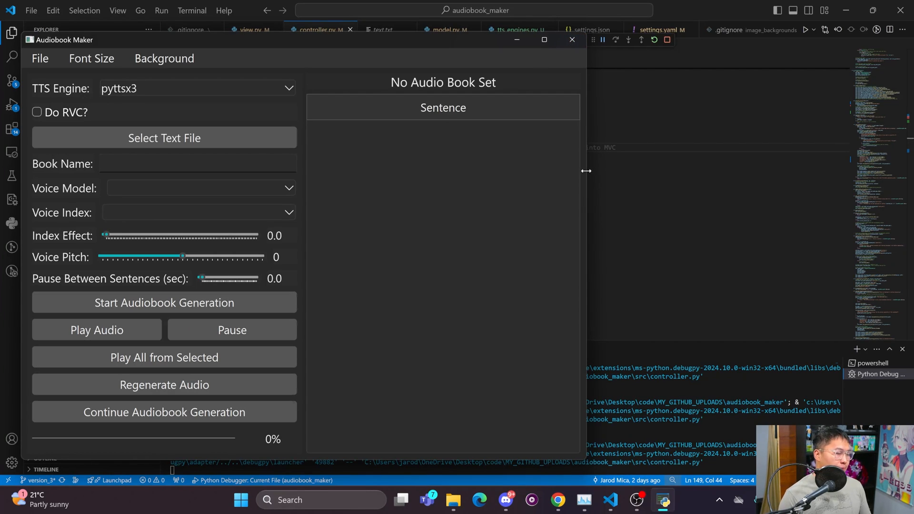
left_click_drag(586, 171, 631, 177)
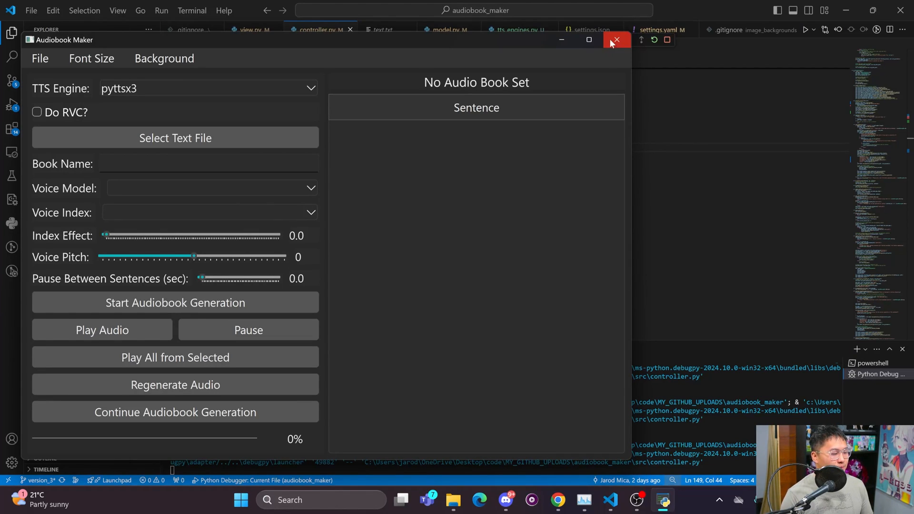
left_click(612, 41)
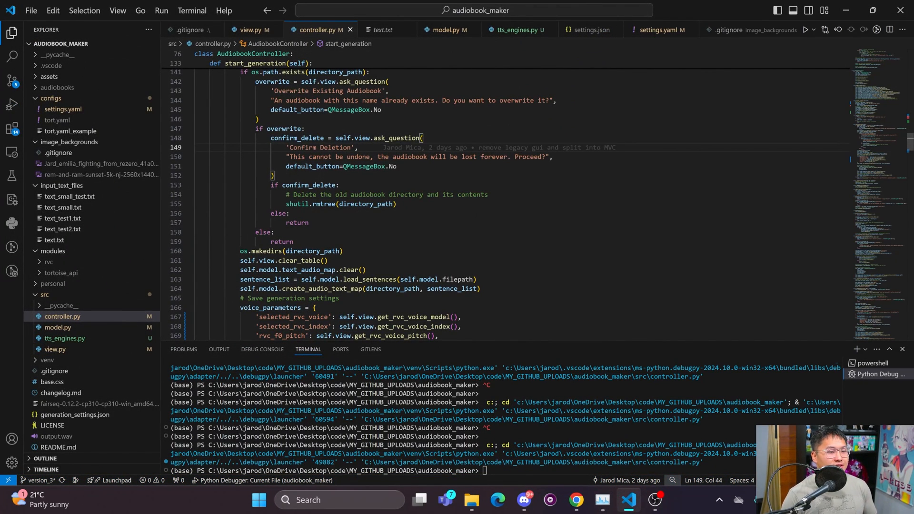
scroll(500, 200, "up", 5)
scroll(500, 200, "up", 5)
scroll(500, 200, "up", 3)
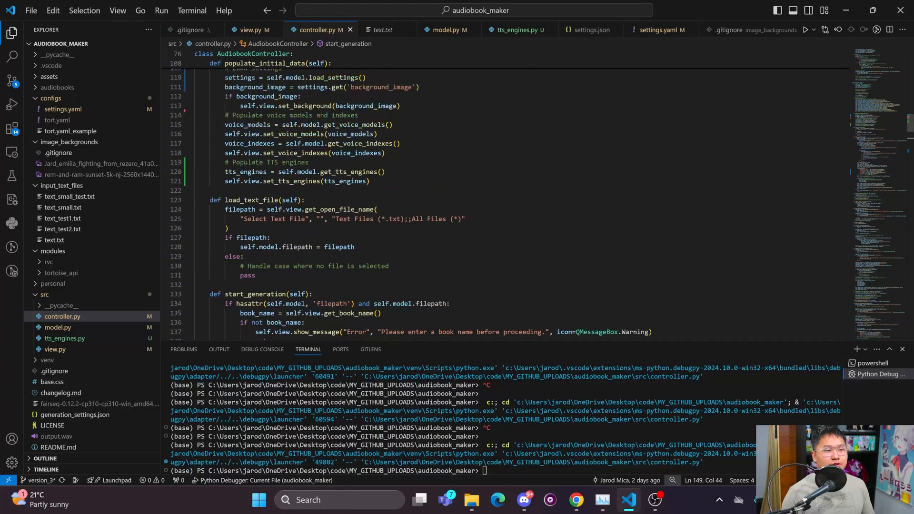
scroll(500, 201, "up", 3)
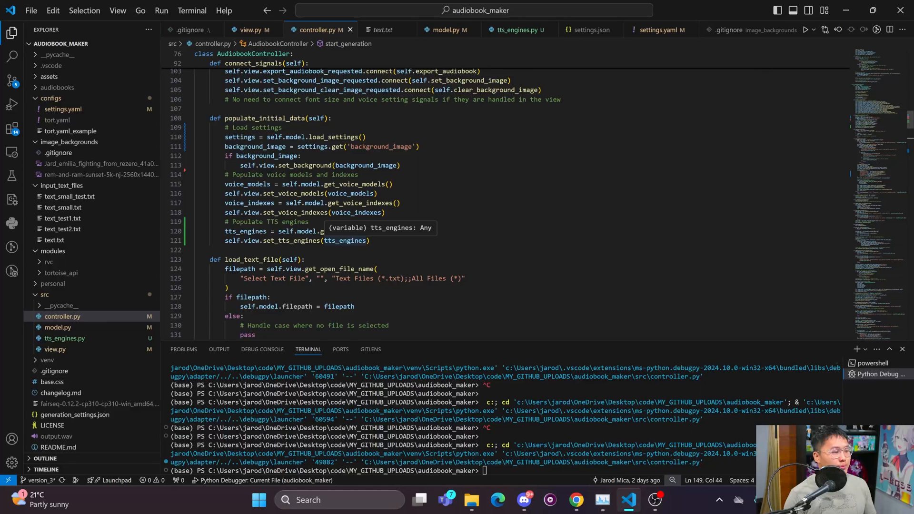
left_click(302, 156)
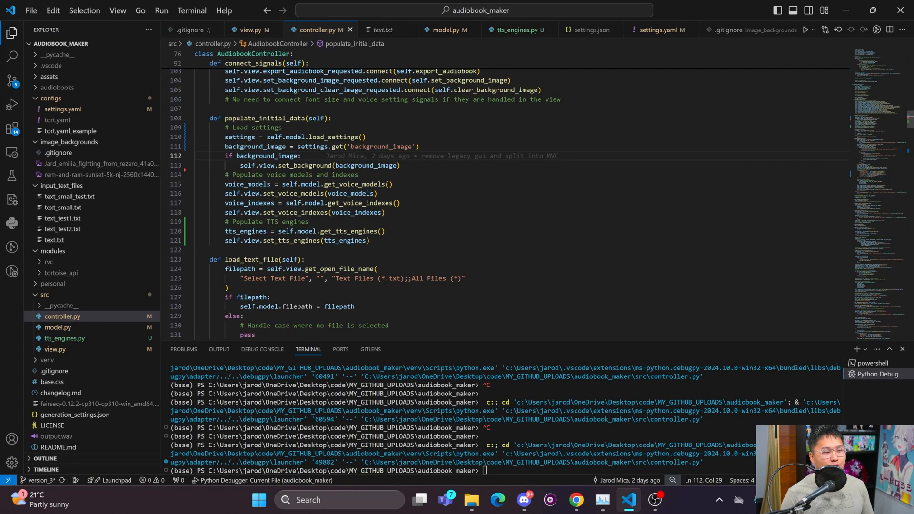
mouse_move(358, 240)
left_mouse_down()
mouse_move(368, 240)
mouse_move(211, 119)
left_mouse_up()
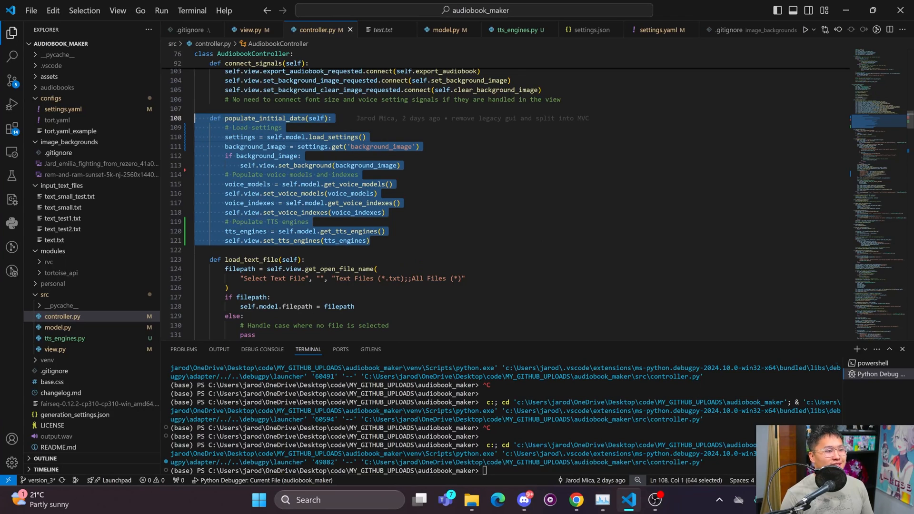
left_click(401, 165)
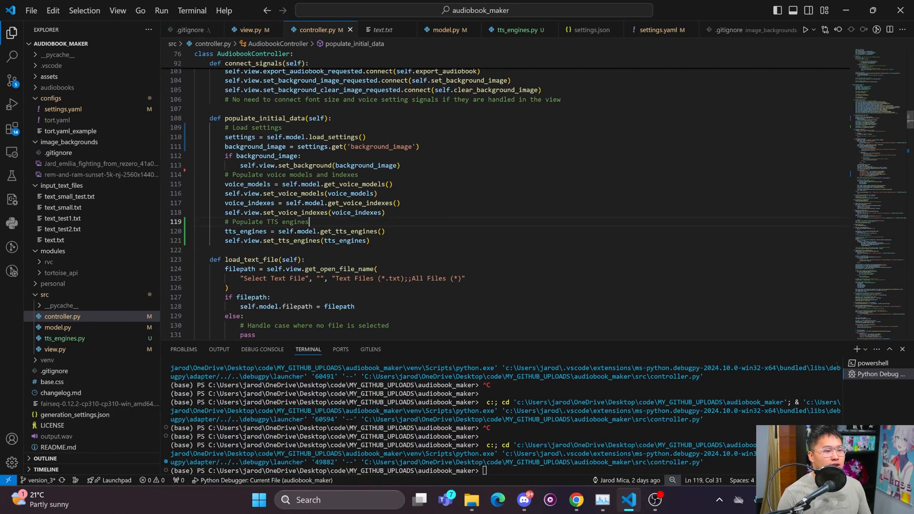
double_click(295, 221)
left_click_drag(210, 118, 372, 240)
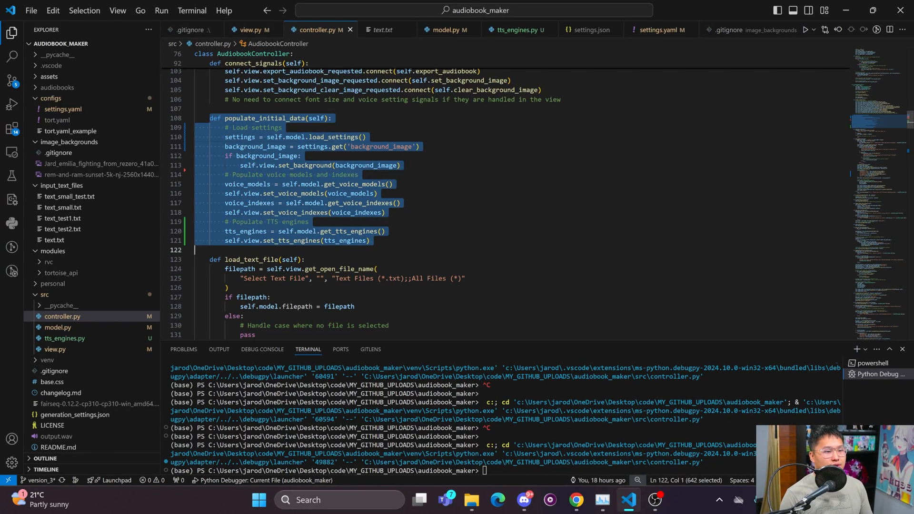
left_click(322, 241)
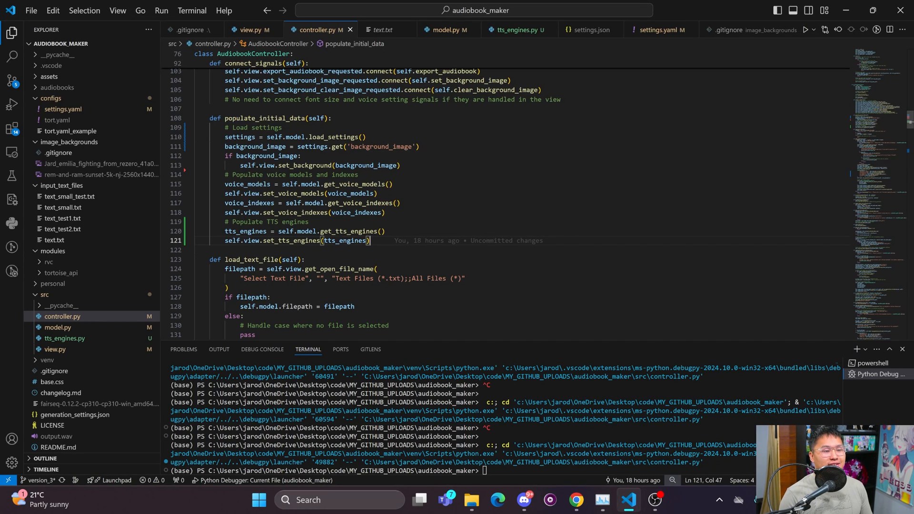
key("Down")
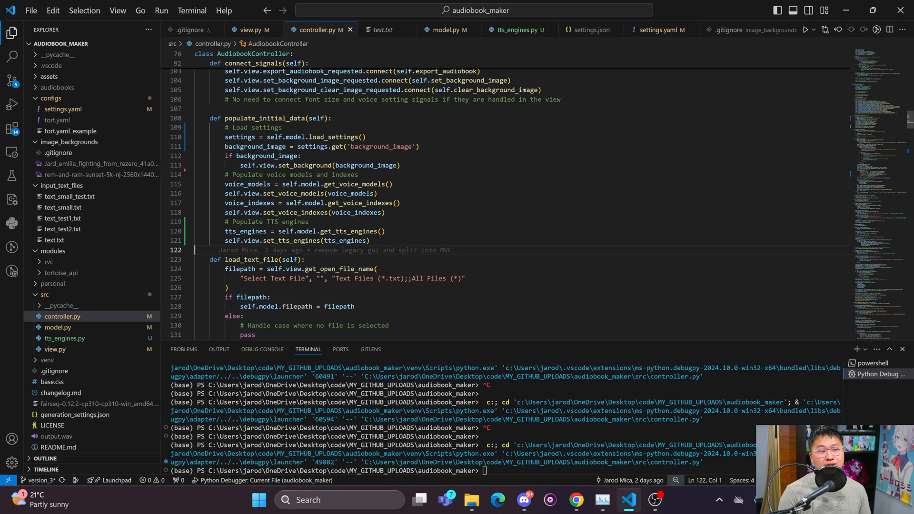
left_click(65, 338)
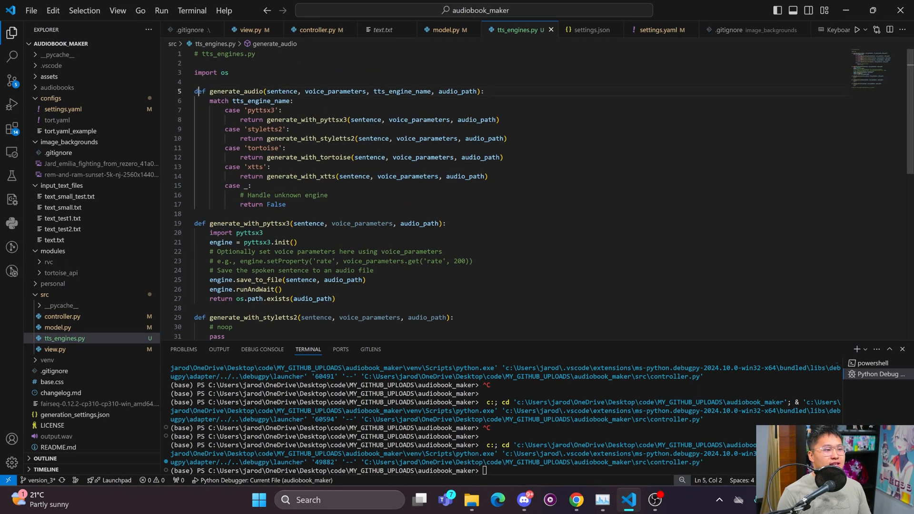
left_click_drag(194, 91, 194, 336)
key("shift+Down")
key("shift+Down")
key("shift+Down")
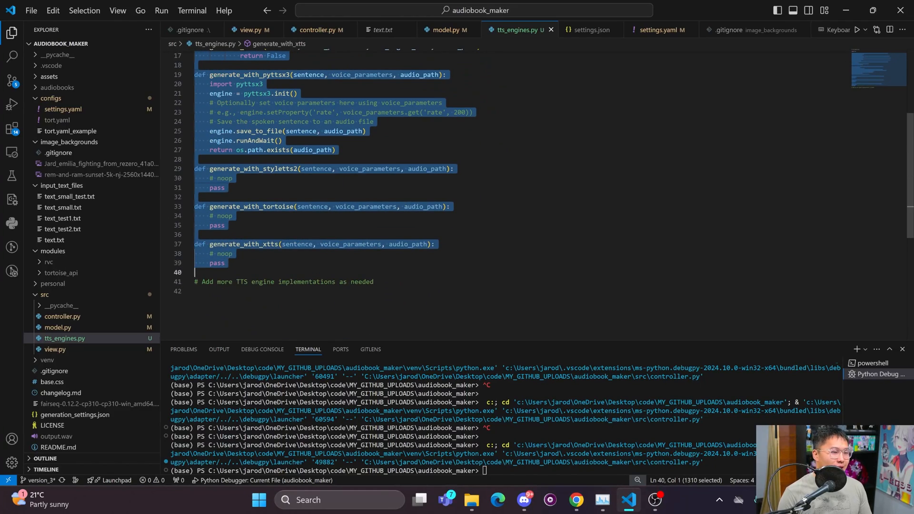
key("shift+End")
key("Escape")
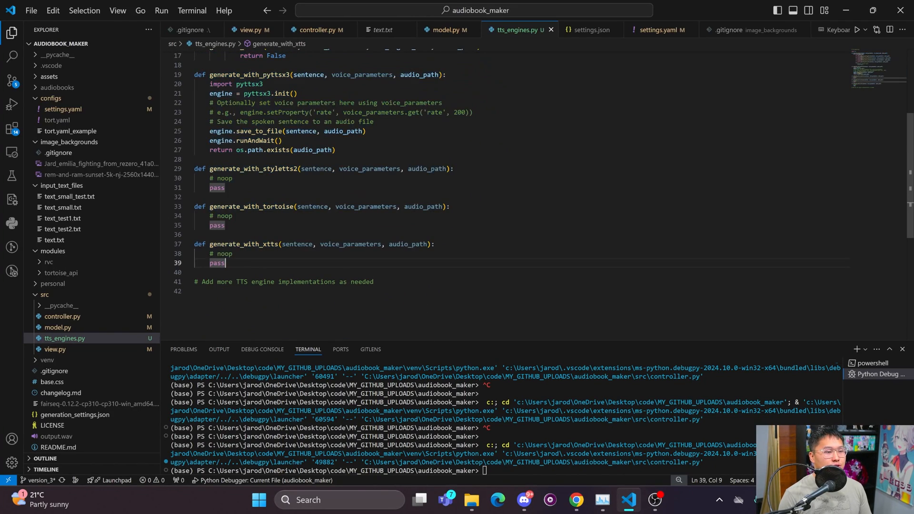
scroll(500, 193, "up", 5)
mouse_move(194, 91)
left_mouse_down()
mouse_move(336, 299)
mouse_move(205, 193)
left_mouse_up()
left_click(251, 185)
scroll(457, 193, "down", 1)
left_click(266, 204)
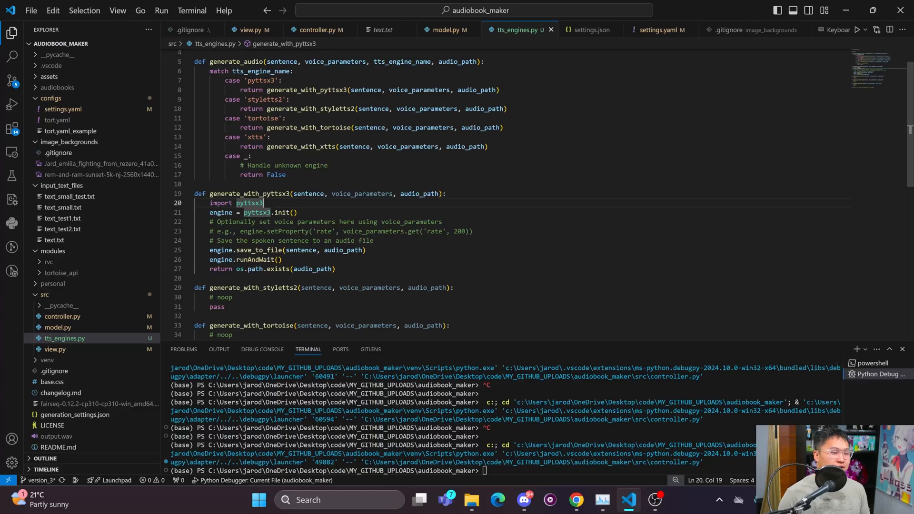
left_click(195, 277)
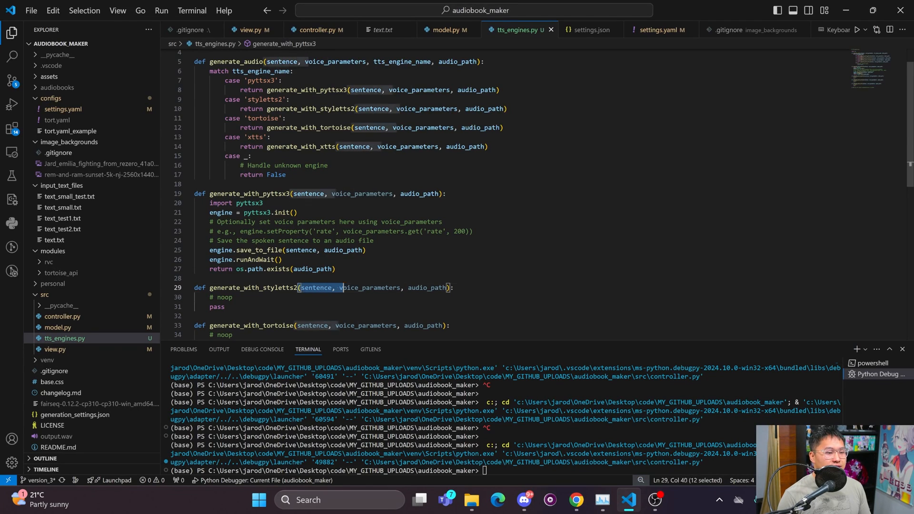
scroll(357, 215, "down", 4)
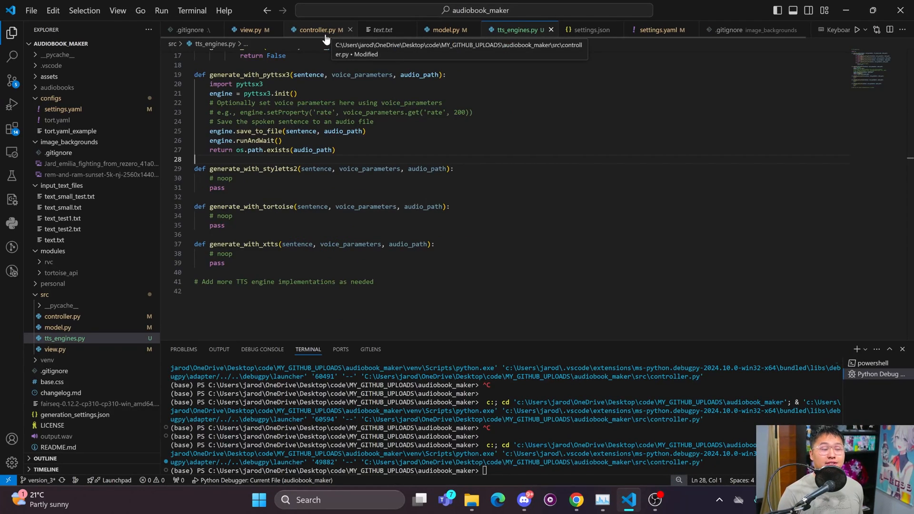
left_click(320, 29)
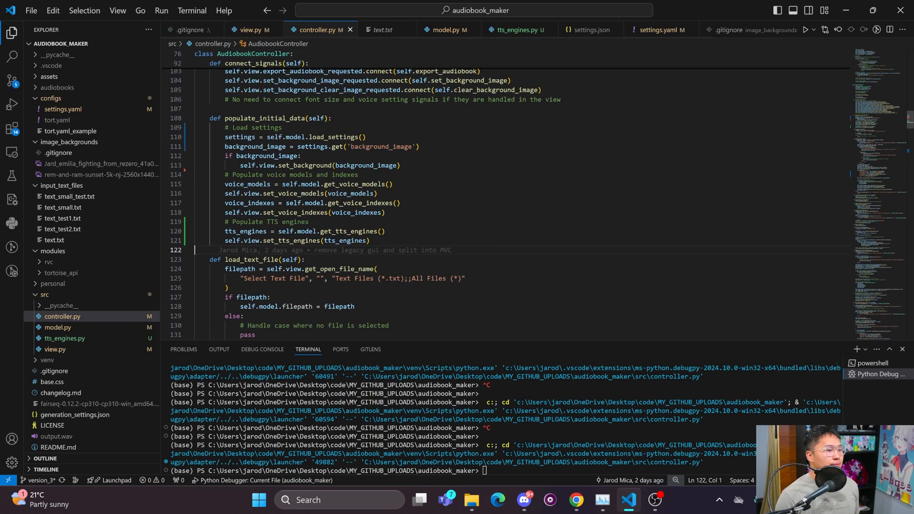
scroll(358, 215, "up", 6)
scroll(357, 215, "up", 6)
scroll(358, 215, "up", 5)
scroll(358, 215, "up", 5)
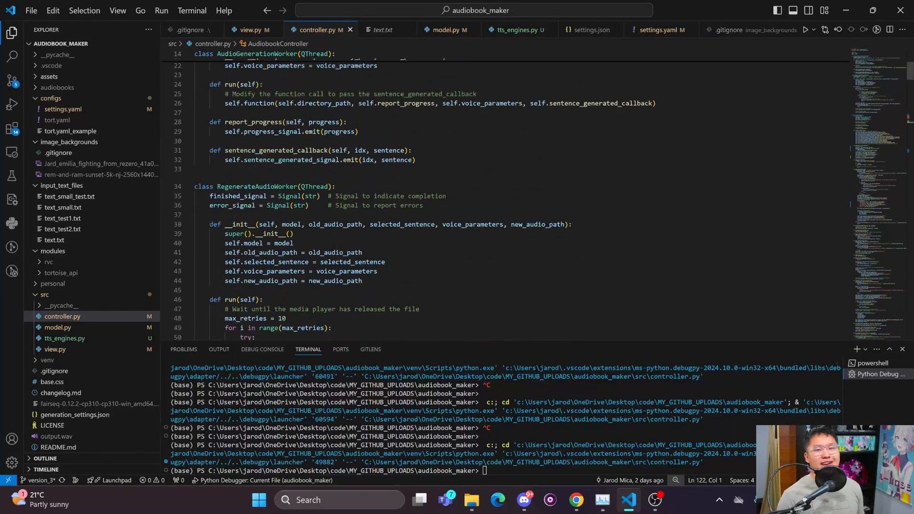
scroll(357, 215, "up", 6)
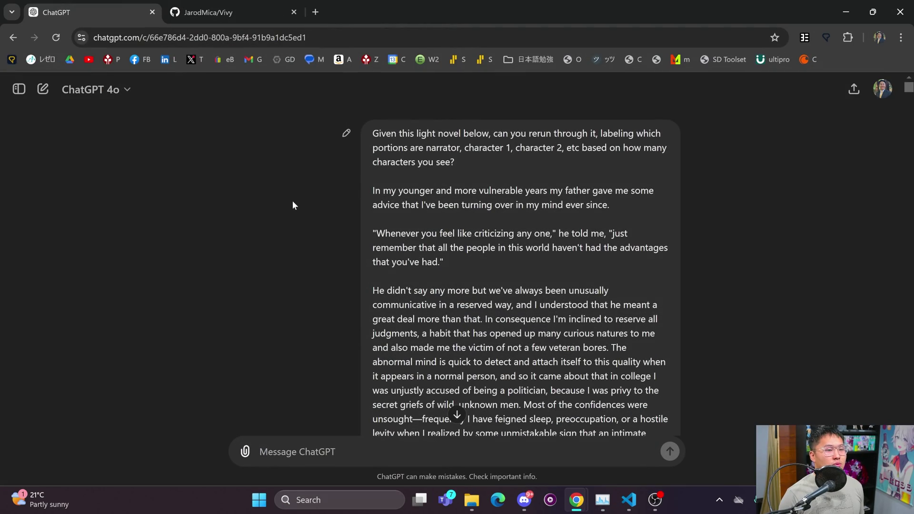
scroll(300, 197, "down", 3)
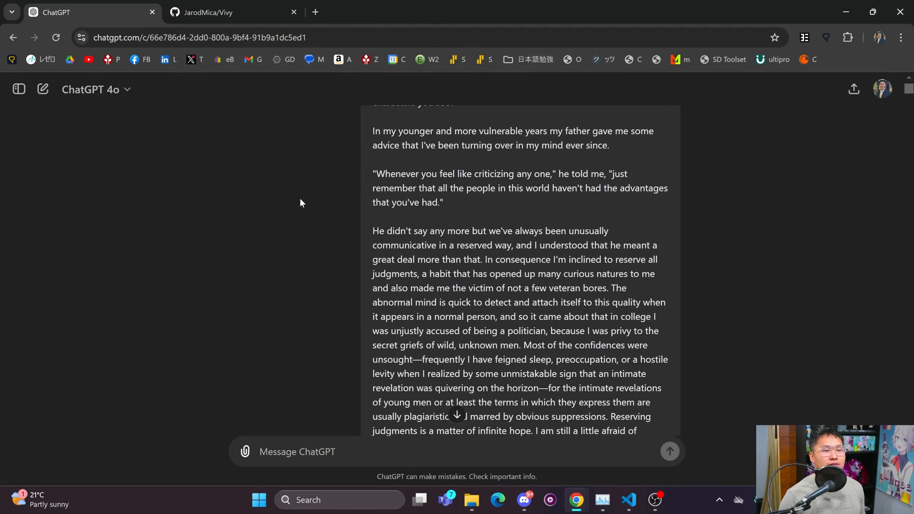
scroll(303, 202, "down", 2)
scroll(305, 203, "up", 4)
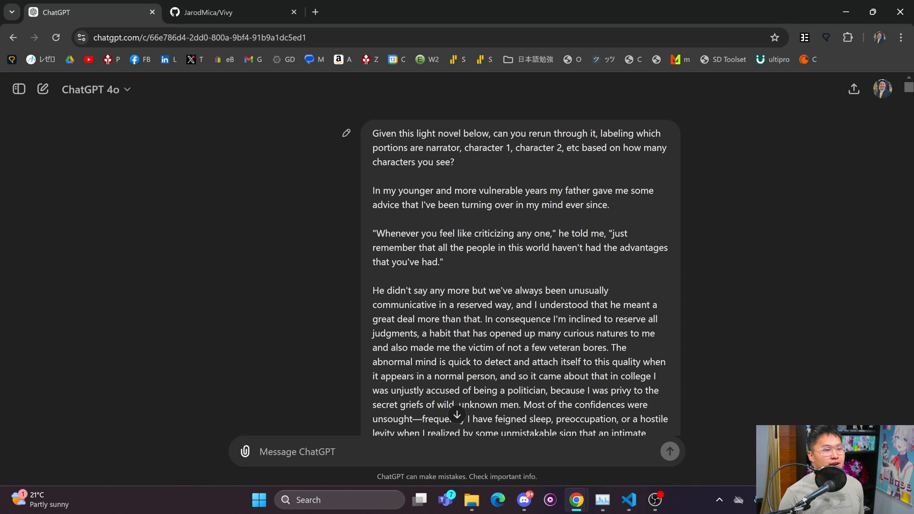
Step: Highlight the opening lines and first paragraph of the light-novel speaker-labeling prompt
left_click_drag(373, 133, 492, 186)
left_click(493, 214)
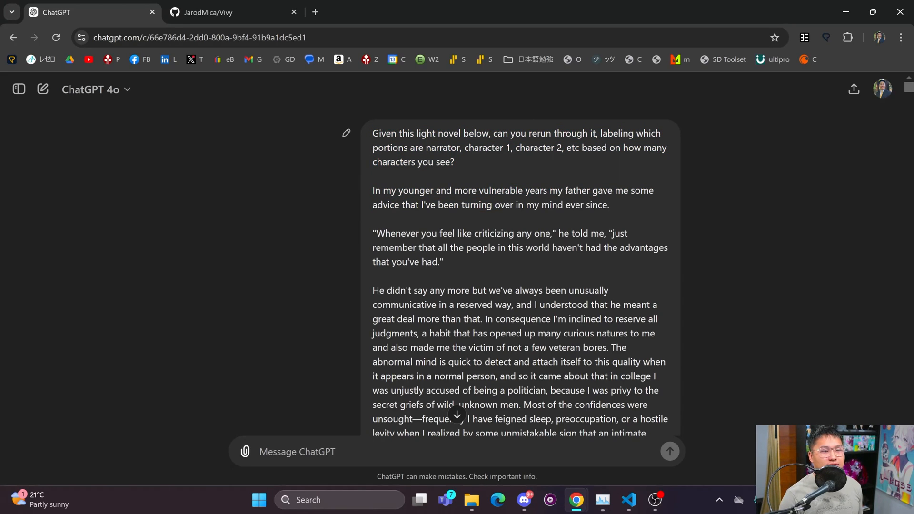
mouse_move(909, 89)
left_mouse_down()
mouse_move(909, 345)
mouse_move(907, 85)
left_mouse_up()
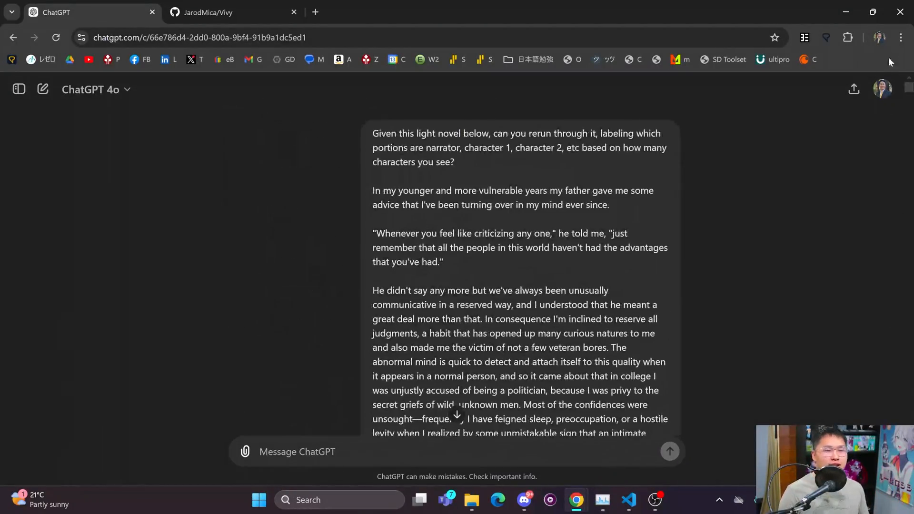
mouse_move(464, 156)
left_mouse_down()
mouse_move(373, 129)
mouse_move(479, 133)
left_mouse_up()
left_click(426, 157)
left_click(479, 133)
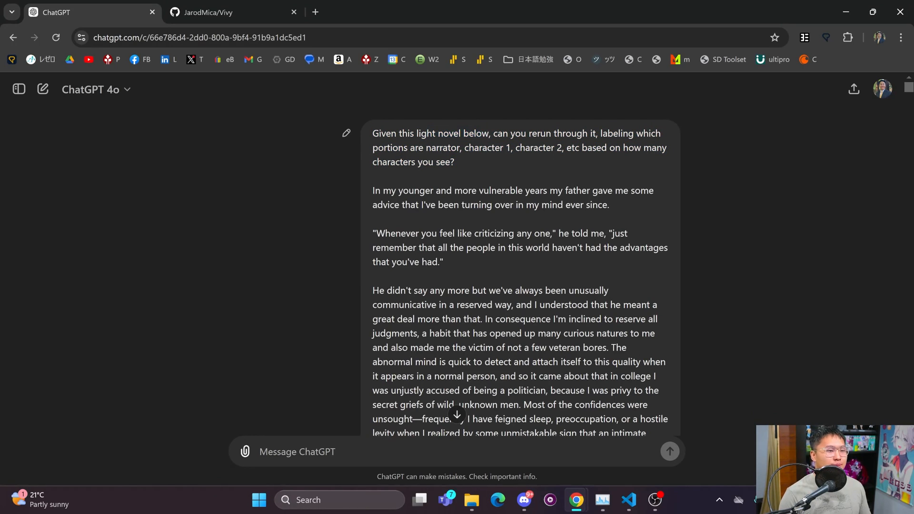
left_click(478, 167)
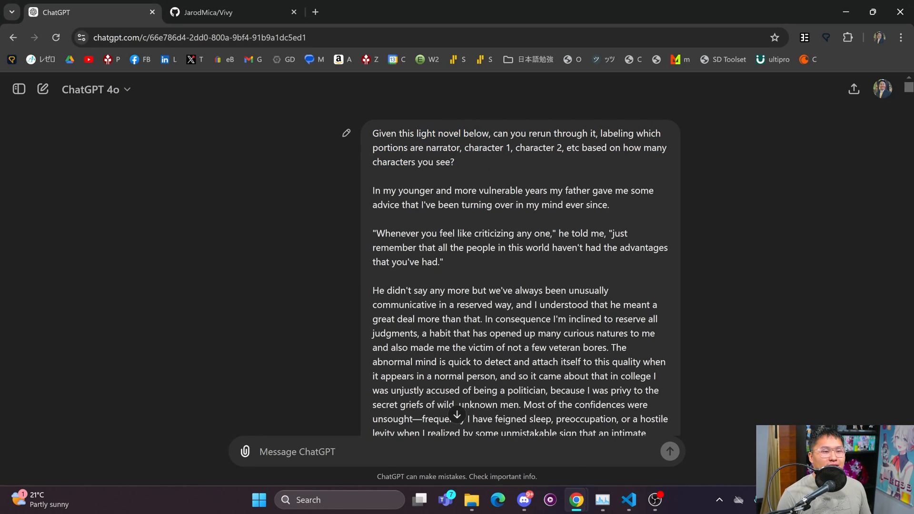
Step: Highlight the prompt's request to label passages by Narrator and Character
mouse_move(494, 133)
left_mouse_down()
mouse_move(563, 133)
mouse_move(426, 147)
left_mouse_up()
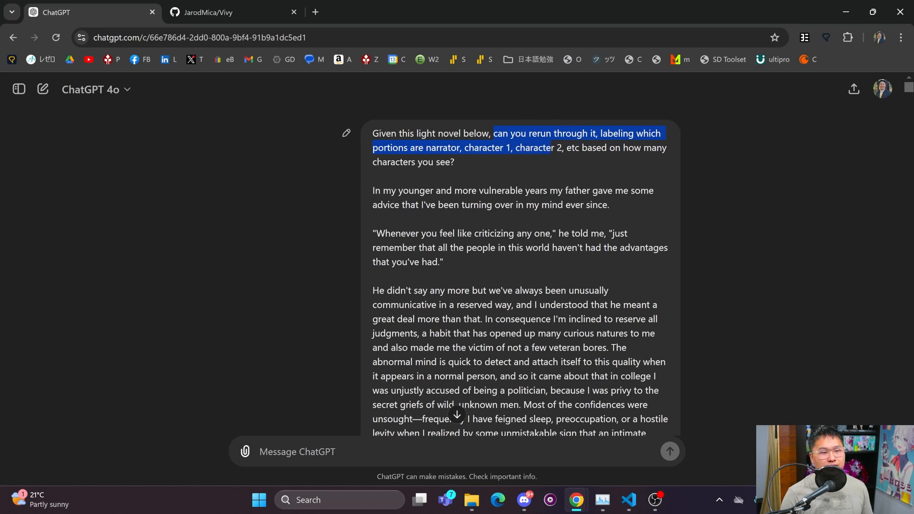
left_click_drag(512, 147, 543, 164)
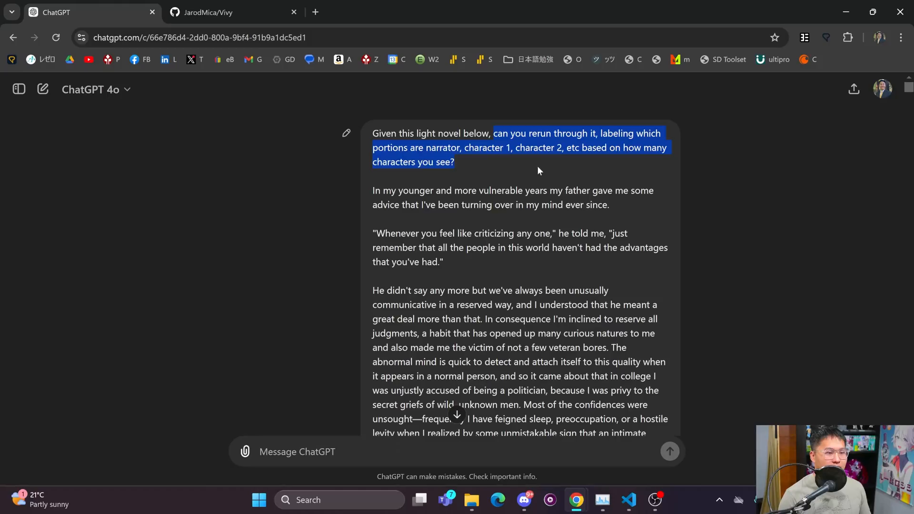
left_click(543, 168)
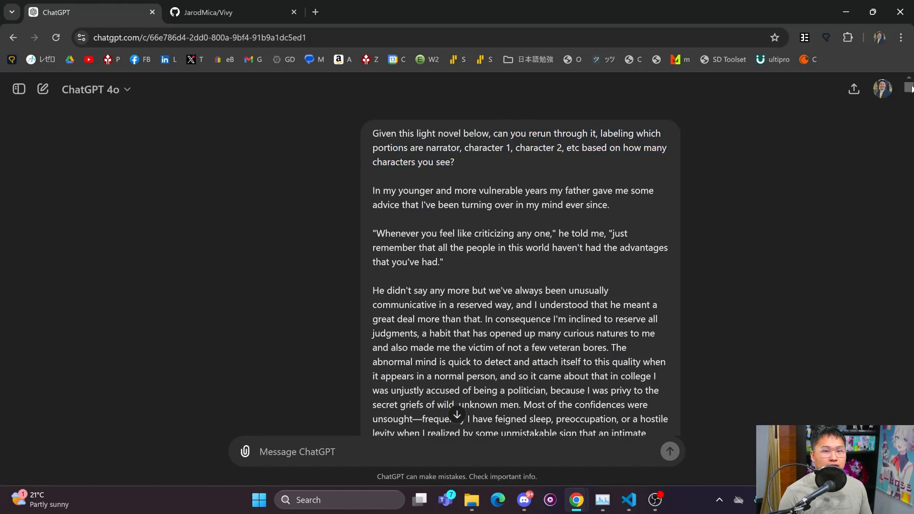
left_click_drag(909, 87, 909, 353)
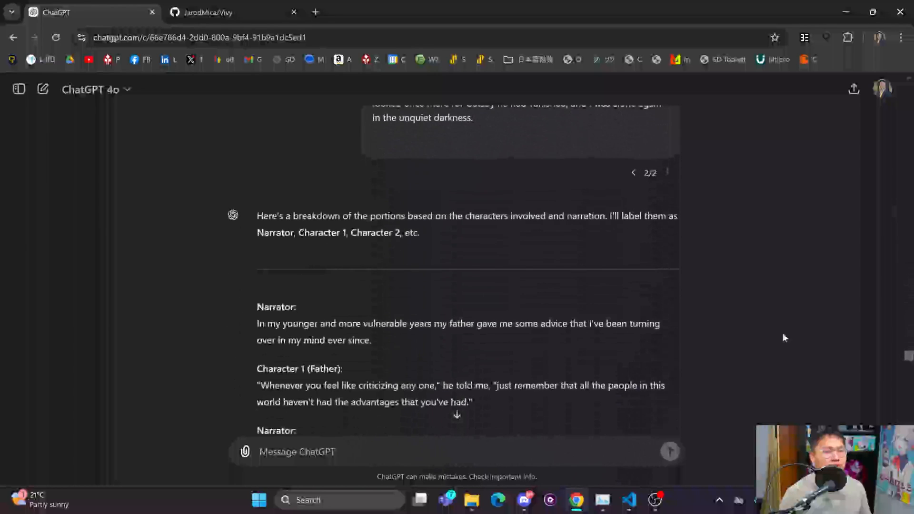
scroll(331, 250, "down", 1)
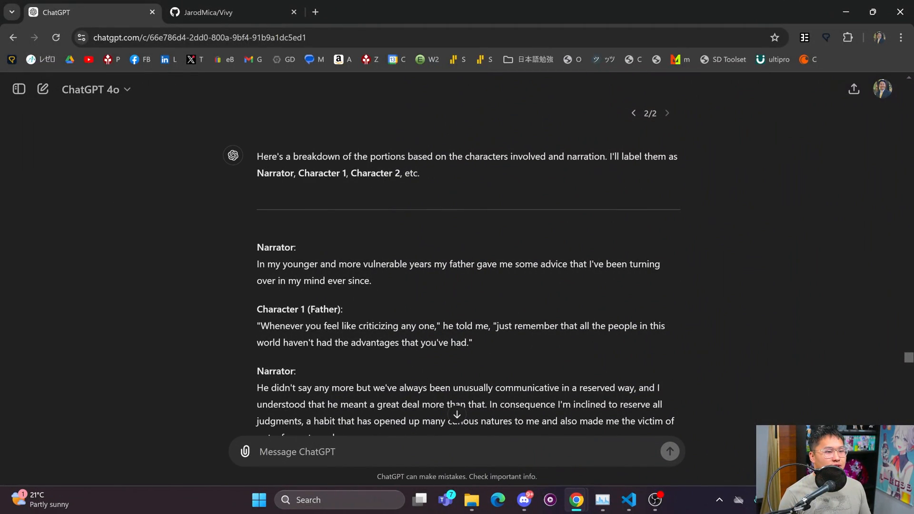
left_click_drag(264, 236, 336, 260)
left_click(377, 282)
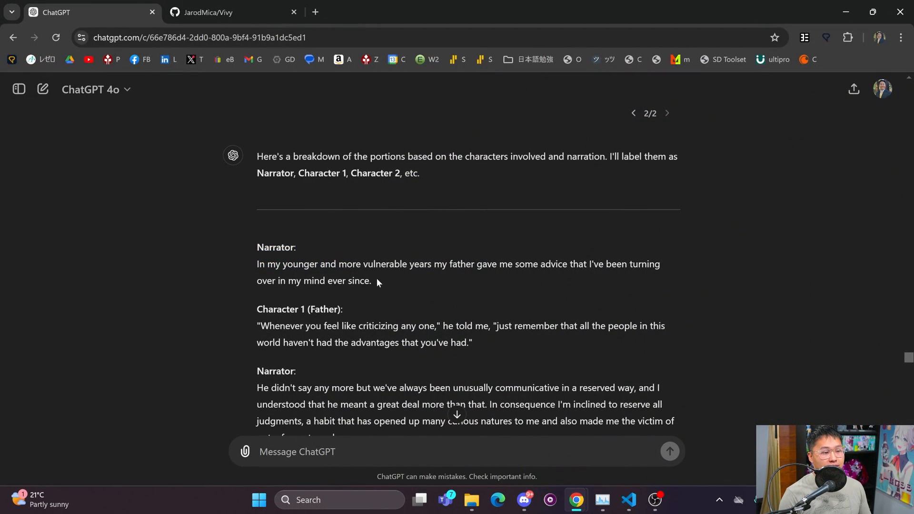
scroll(323, 328, "down", 2)
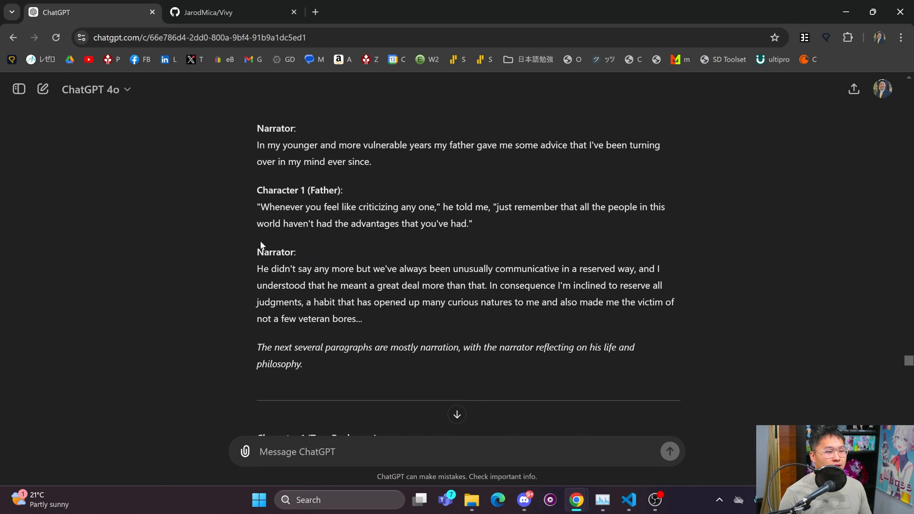
left_click_drag(261, 246, 336, 268)
left_click(388, 312)
scroll(347, 276, "down", 2)
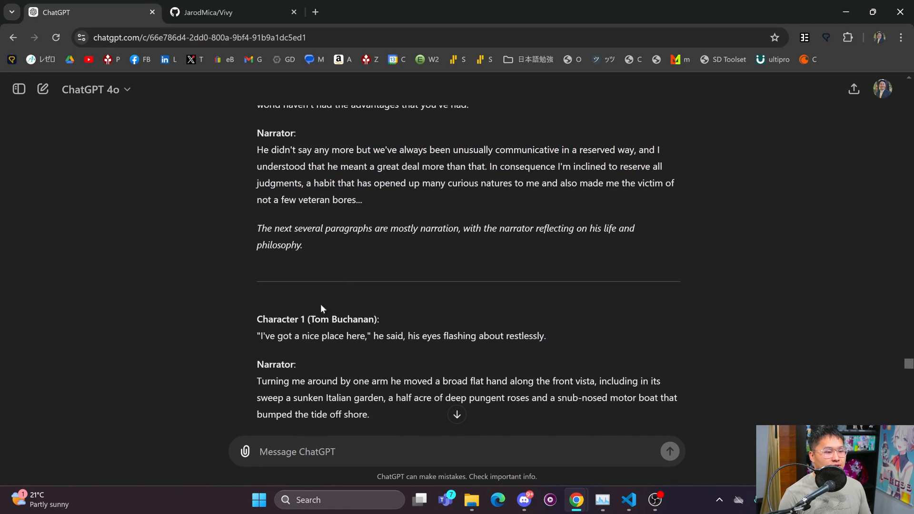
scroll(321, 304, "down", 2)
left_click_drag(273, 201, 380, 200)
left_click(416, 238)
scroll(416, 238, "down", 1)
left_click_drag(286, 264, 338, 264)
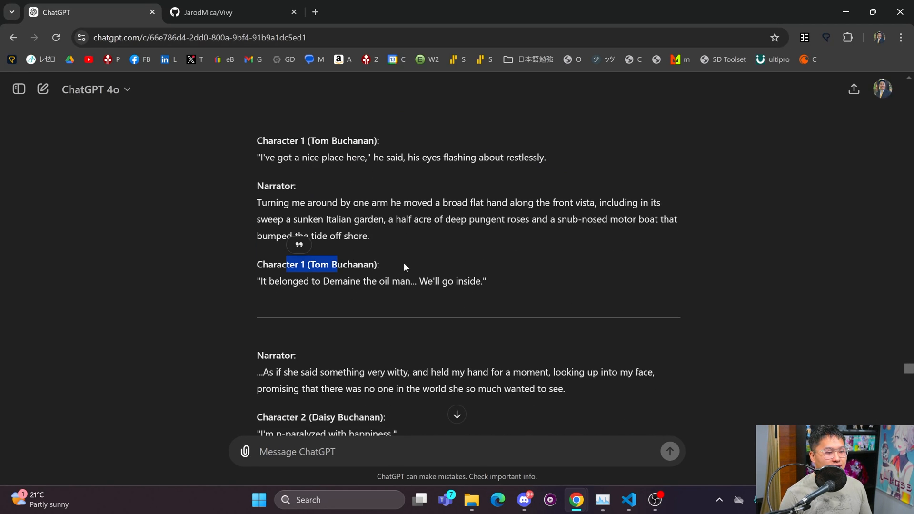
scroll(403, 262, "down", 1)
left_click_drag(293, 359, 385, 359)
left_click(428, 368)
scroll(428, 367, "down", 2)
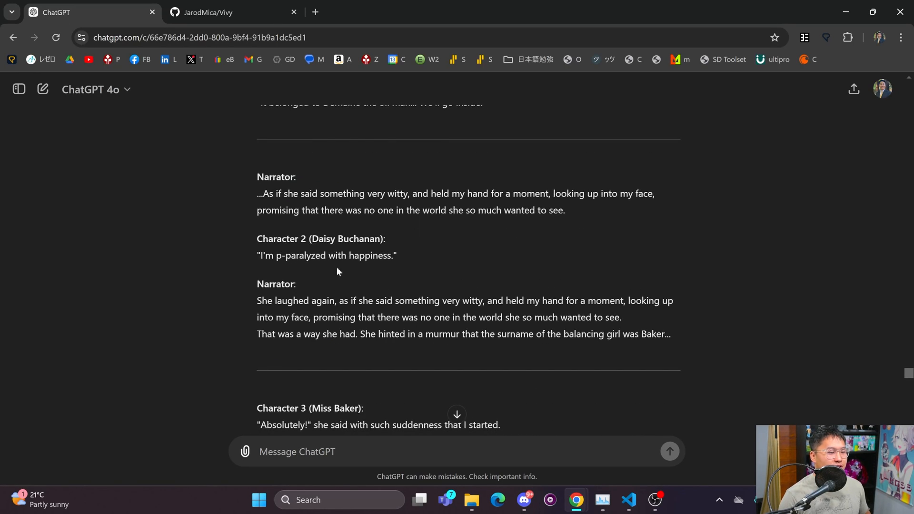
scroll(339, 271, "down", 5)
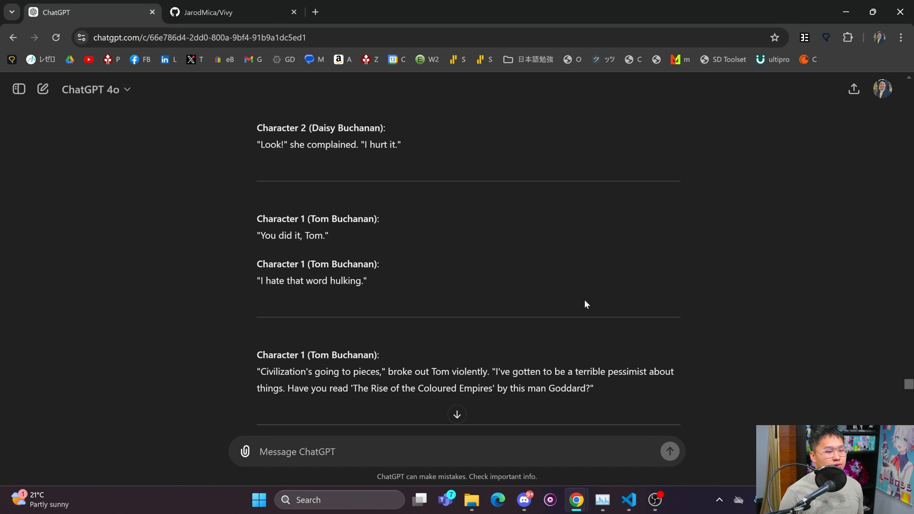
scroll(585, 304, "down", 1)
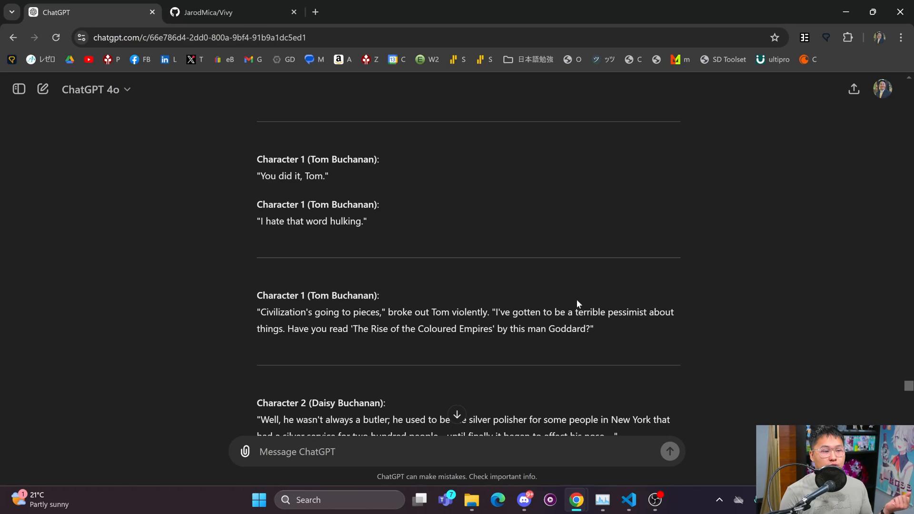
scroll(577, 299, "down", 1)
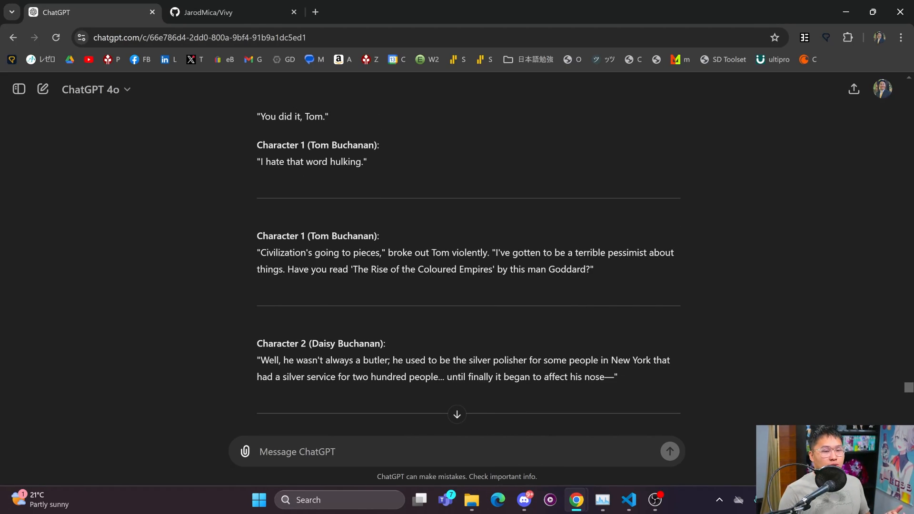
left_click_drag(598, 269, 286, 210)
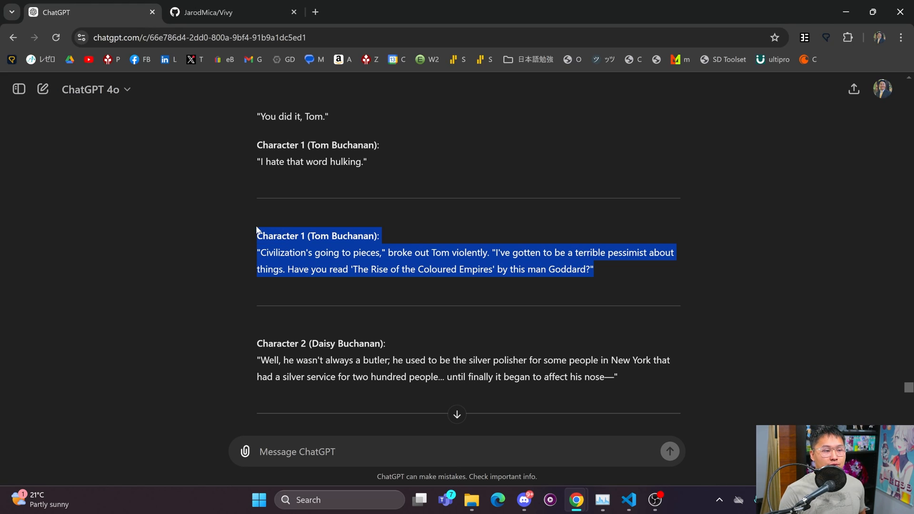
scroll(599, 278, "down", 3)
scroll(597, 273, "down", 3)
scroll(597, 274, "down", 3)
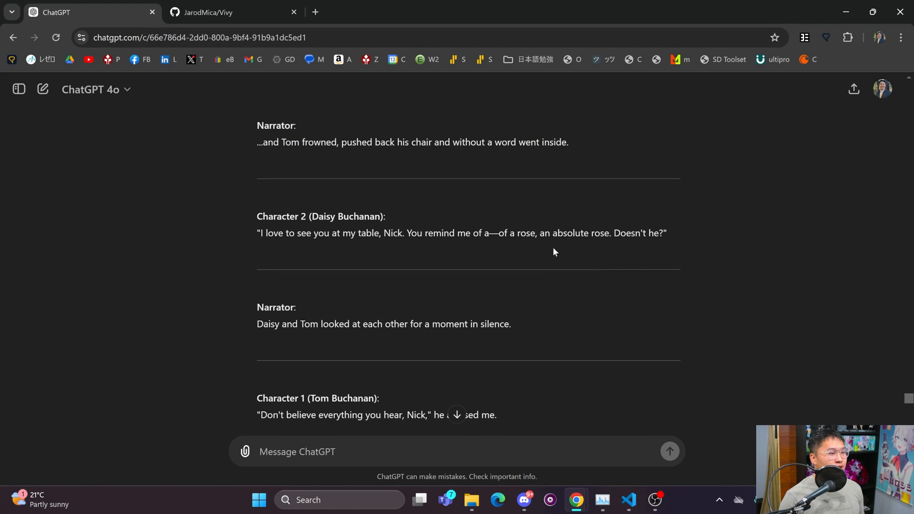
scroll(548, 236, "down", 5)
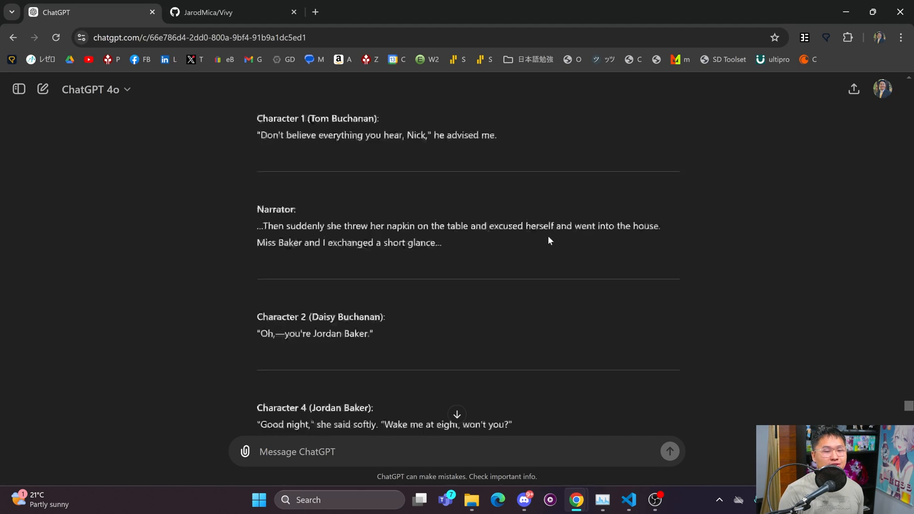
scroll(530, 234, "down", 2)
scroll(531, 233, "down", 5)
scroll(442, 229, "down", 5)
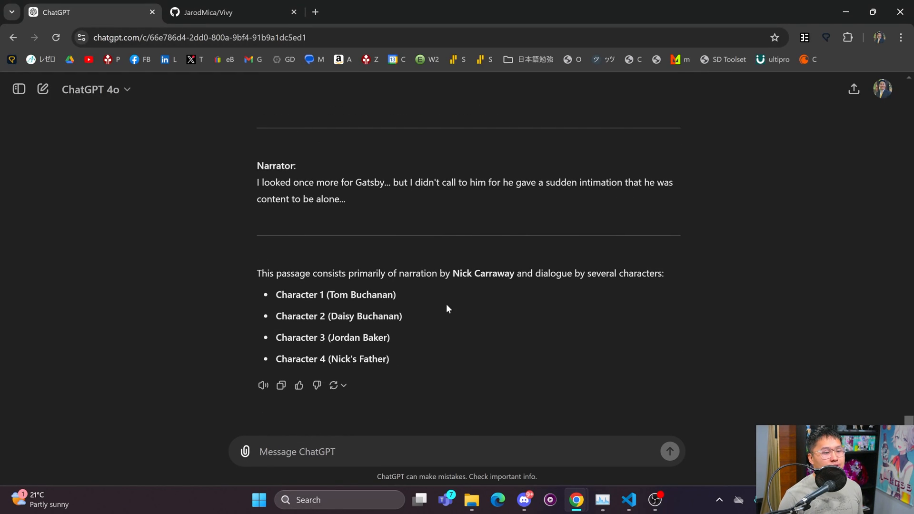
scroll(412, 322, "up", 1)
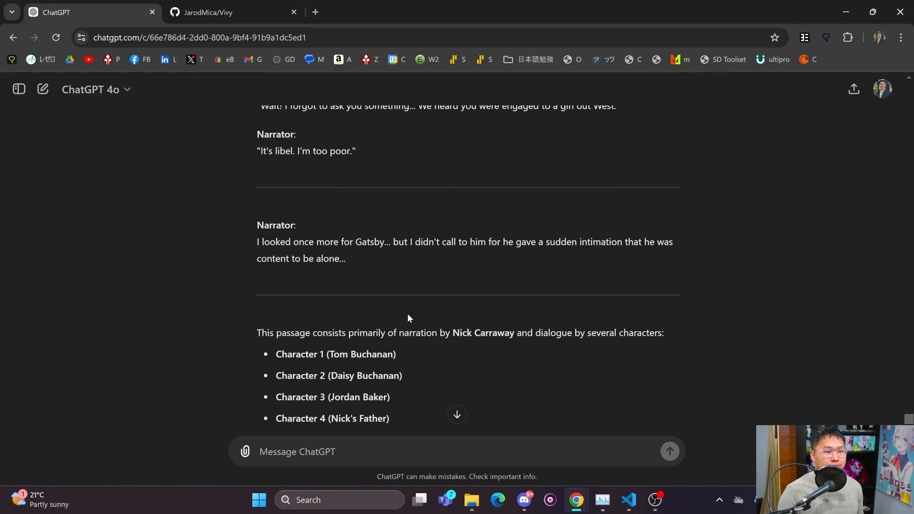
Step: Review the closing narrator passages and the lines from Tom's question to the ending
left_click_drag(354, 261, 249, 143)
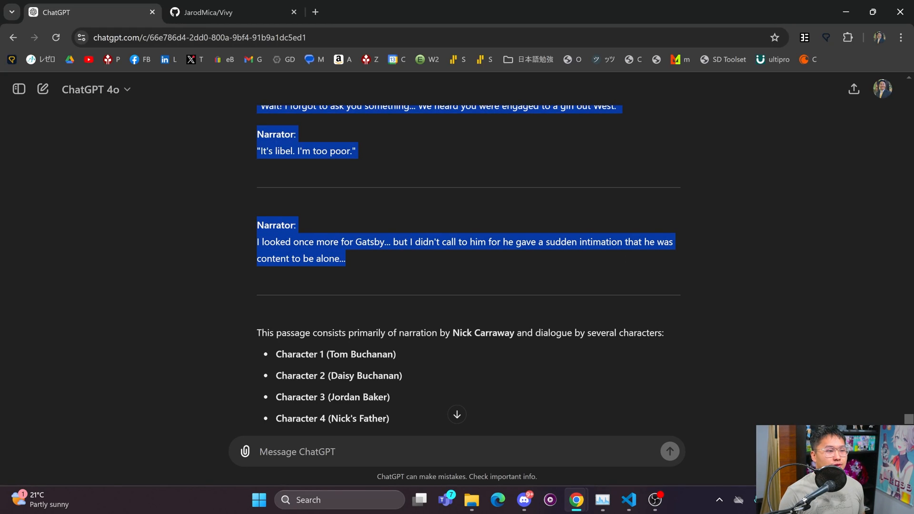
left_click(370, 219)
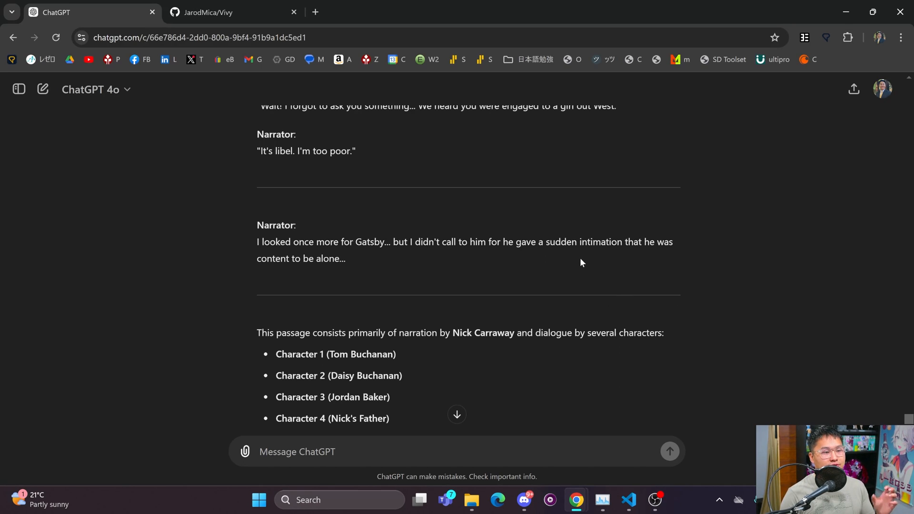
scroll(580, 257, "up", 2)
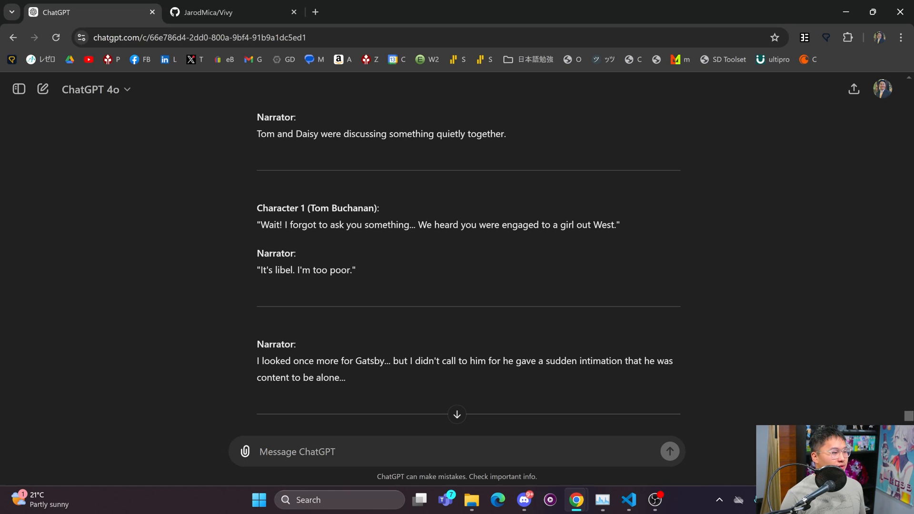
left_click_drag(351, 381, 250, 201)
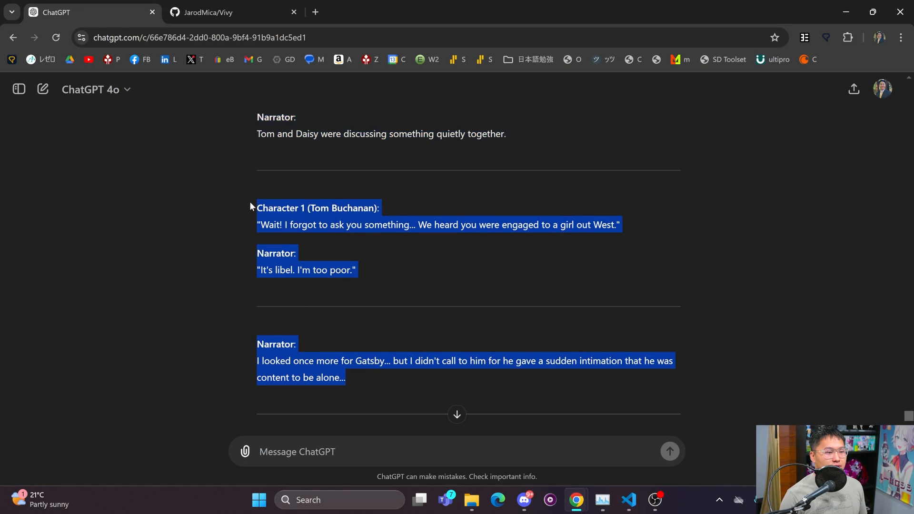
left_click(386, 255)
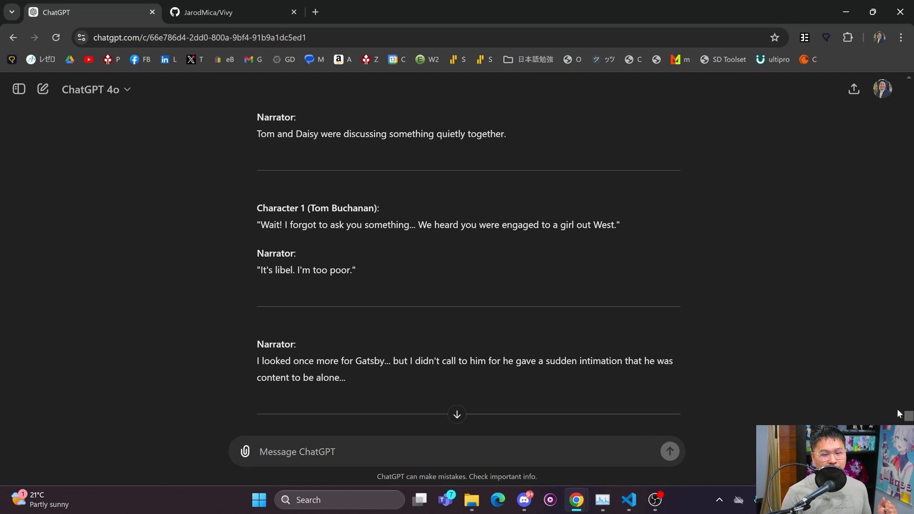
left_click_drag(908, 416, 908, 384)
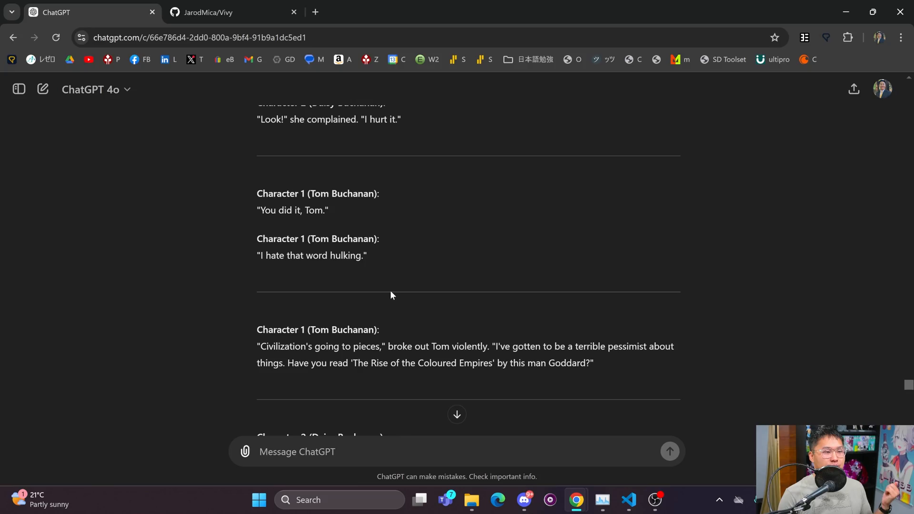
left_click_drag(908, 387, 908, 86)
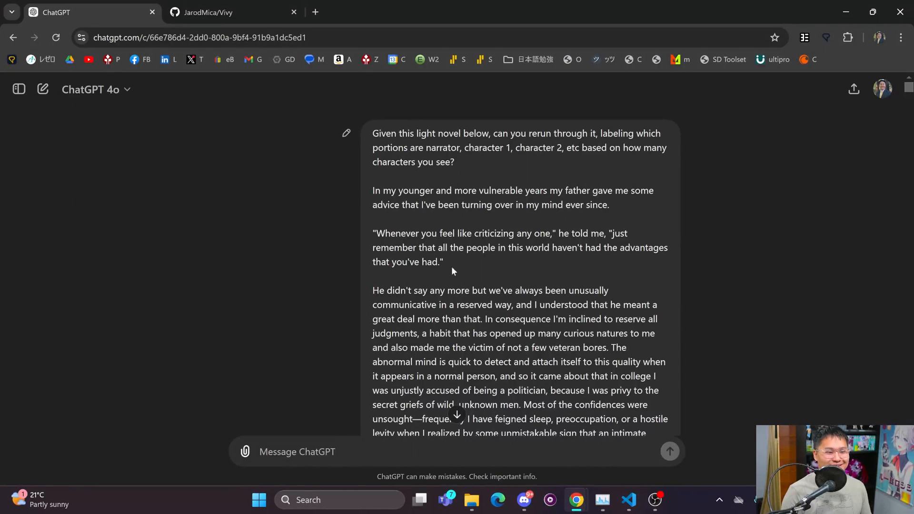
Step: Review the opening paragraphs of the original speaker-labeling prompt
mouse_move(453, 270)
left_mouse_down()
mouse_move(373, 148)
mouse_move(473, 290)
left_mouse_up()
left_click(372, 134)
left_click(469, 268)
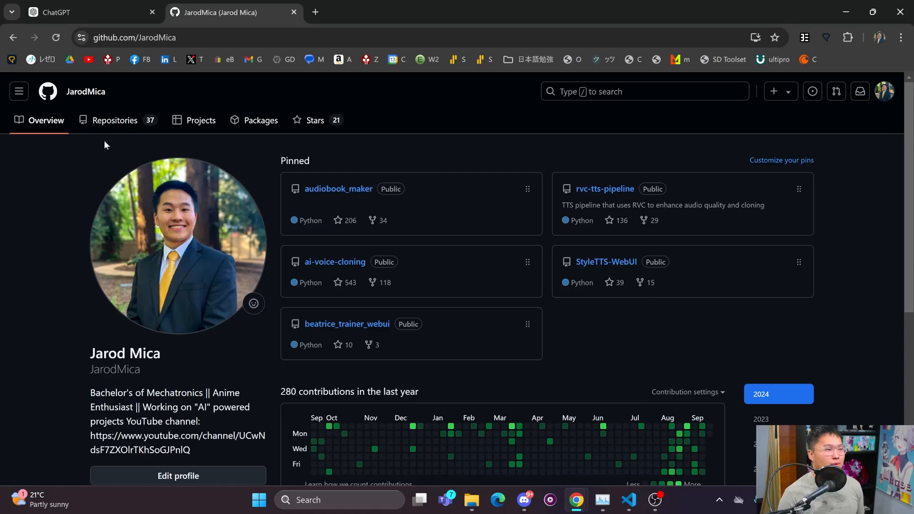
Step: Show all repositories on the profile and navigate into the Vivy repository
left_click(115, 120)
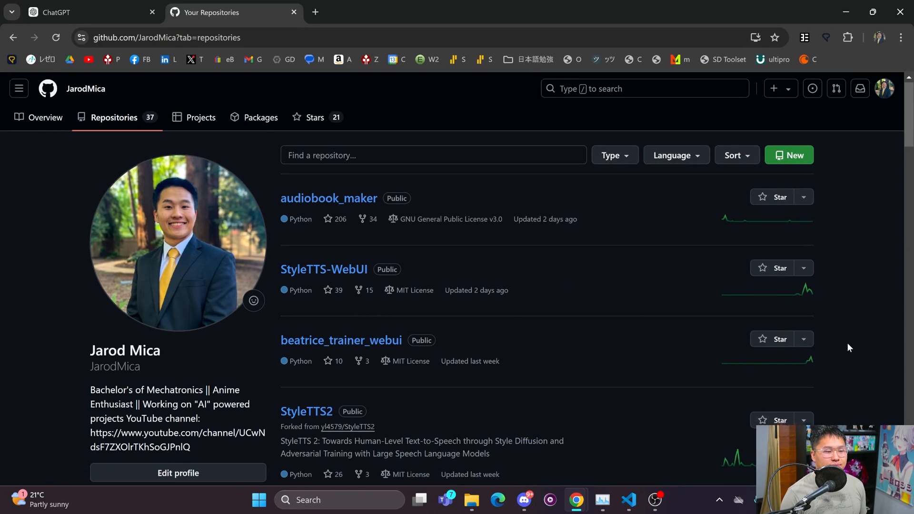
scroll(846, 341, "down", 8)
scroll(846, 339, "down", 5)
scroll(843, 335, "down", 3)
scroll(842, 332, "down", 5)
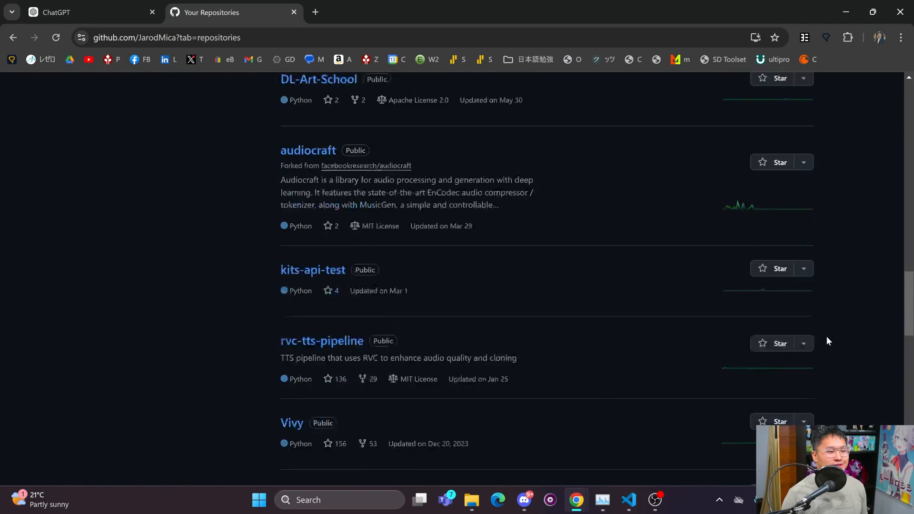
scroll(827, 336, "down", 5)
left_click(291, 97)
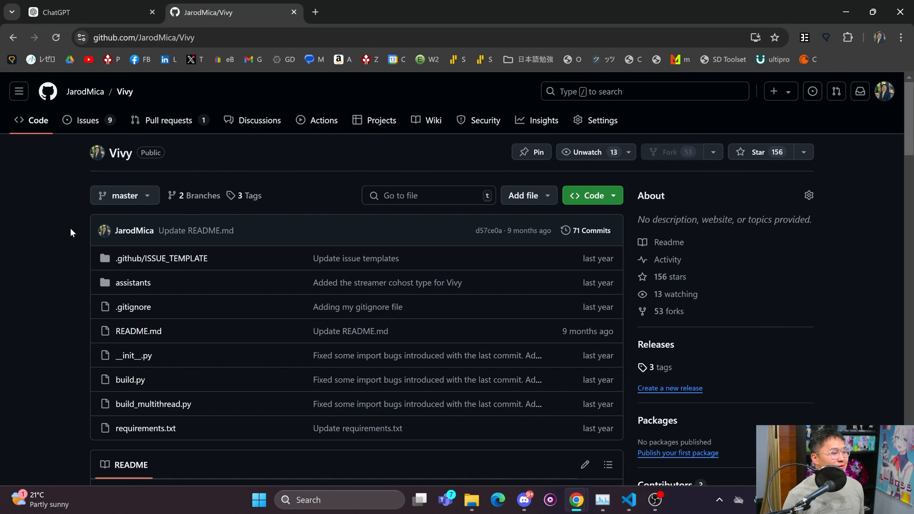
scroll(70, 228, "down", 4)
scroll(76, 224, "up", 3)
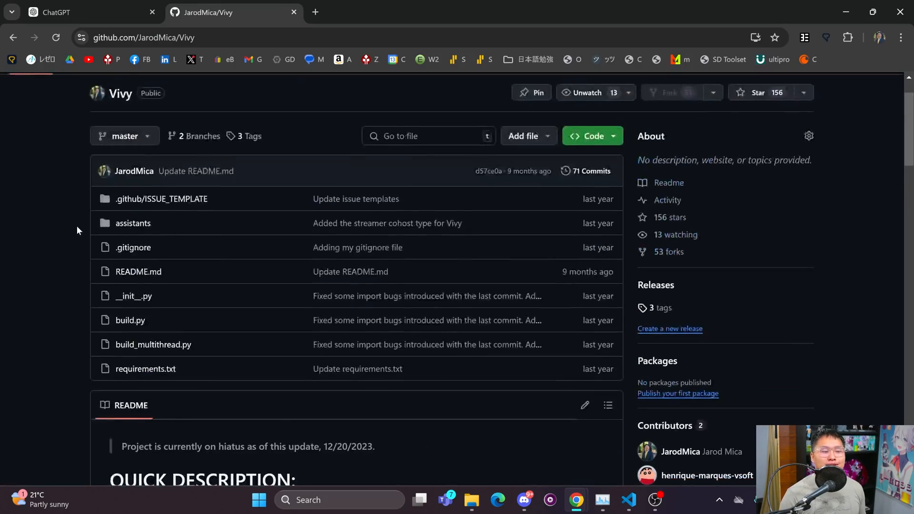
scroll(77, 226, "down", 5)
scroll(72, 228, "up", 1)
scroll(70, 228, "down", 4)
scroll(67, 227, "up", 5)
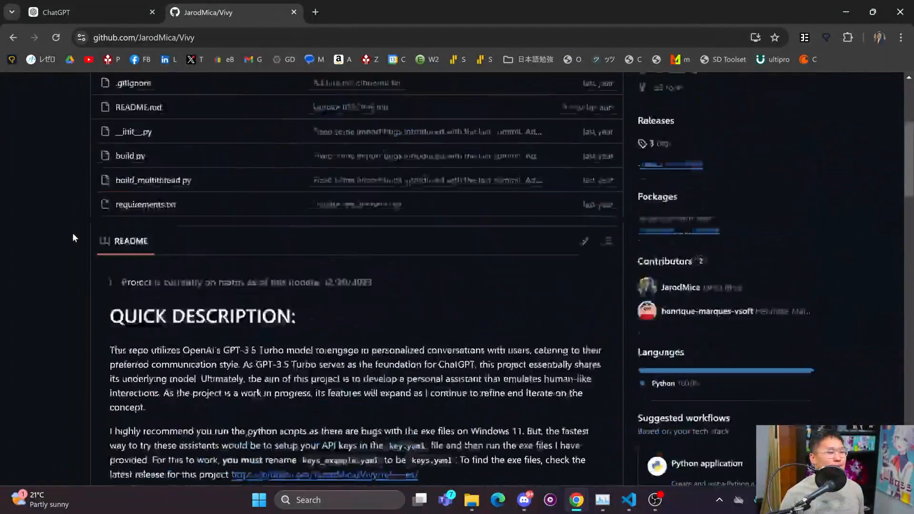
scroll(72, 234, "up", 5)
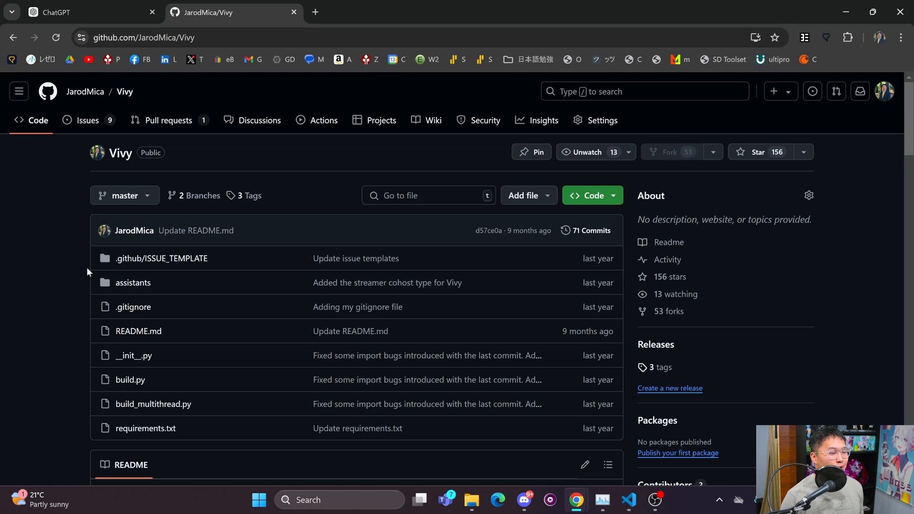
Step: View the assistants folder listing, then go back to the Vivy repository root
left_click(132, 284)
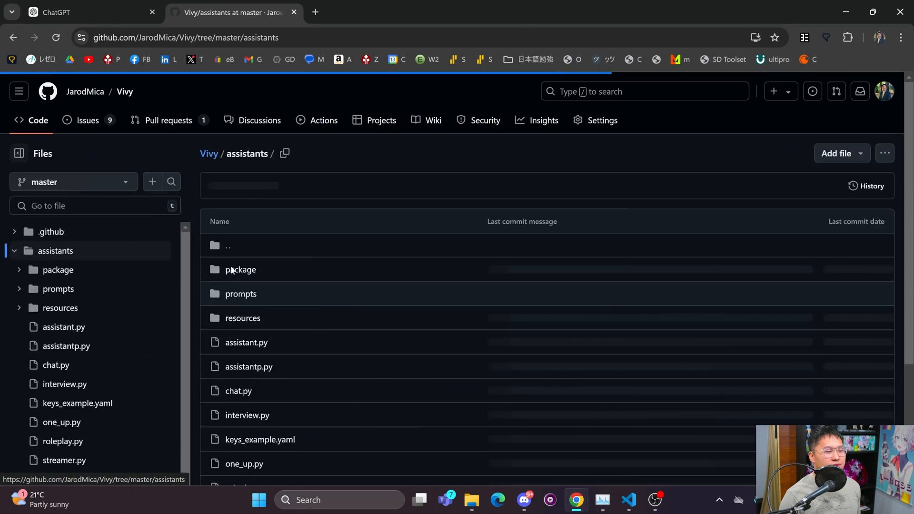
scroll(336, 278, "down", 1)
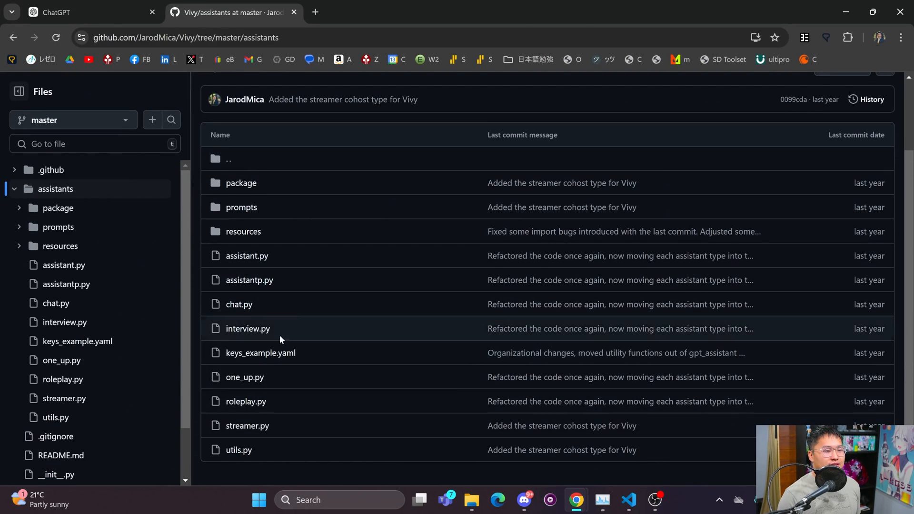
scroll(337, 287, "up", 2)
scroll(336, 286, "up", 1)
key("alt+Left")
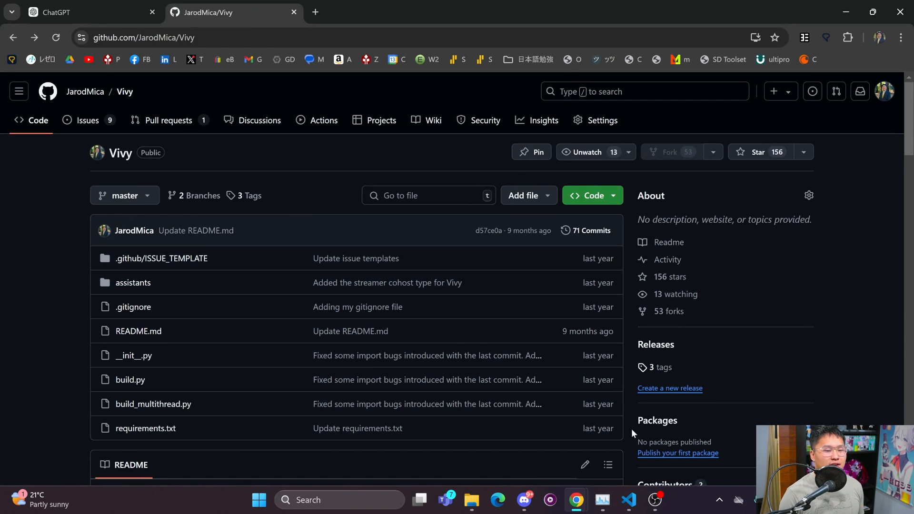
scroll(626, 429, "down", 1)
scroll(626, 430, "down", 1)
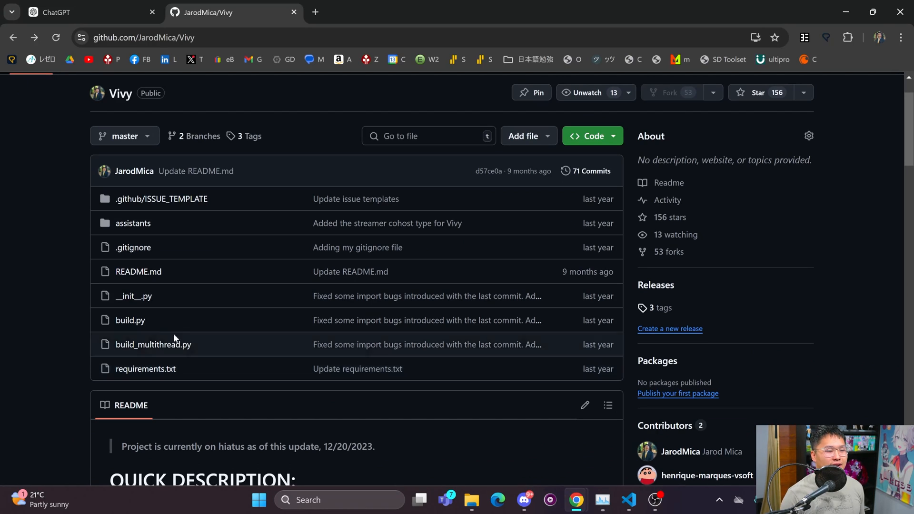
scroll(42, 253, "down", 2)
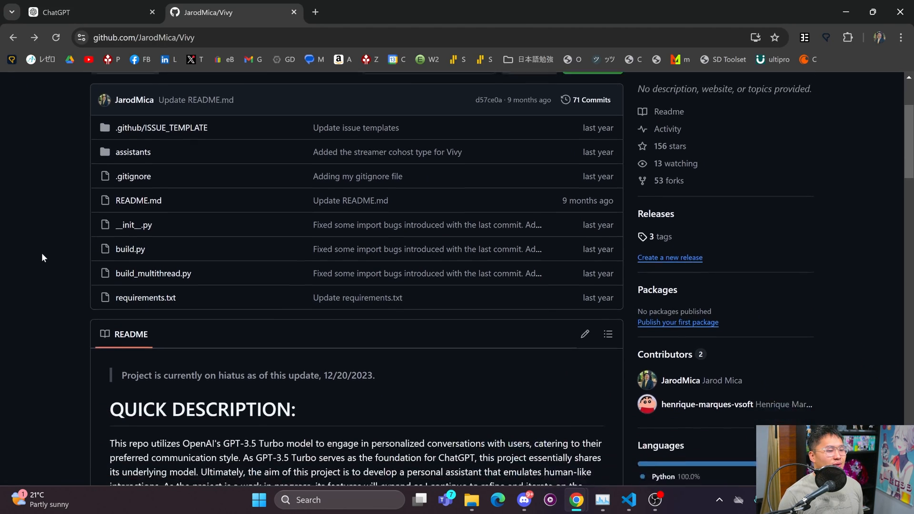
scroll(44, 250, "up", 1)
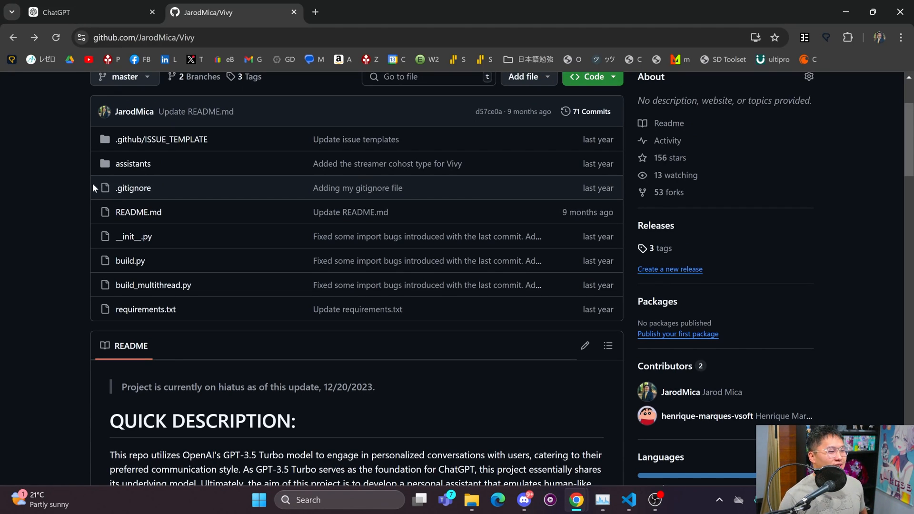
scroll(93, 183, "up", 2)
scroll(85, 202, "up", 2)
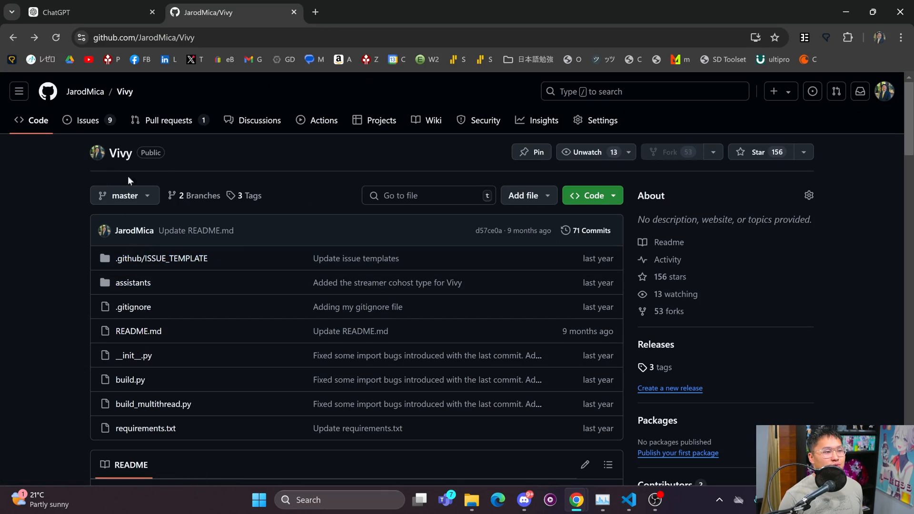
scroll(72, 294, "down", 5)
scroll(72, 295, "down", 3)
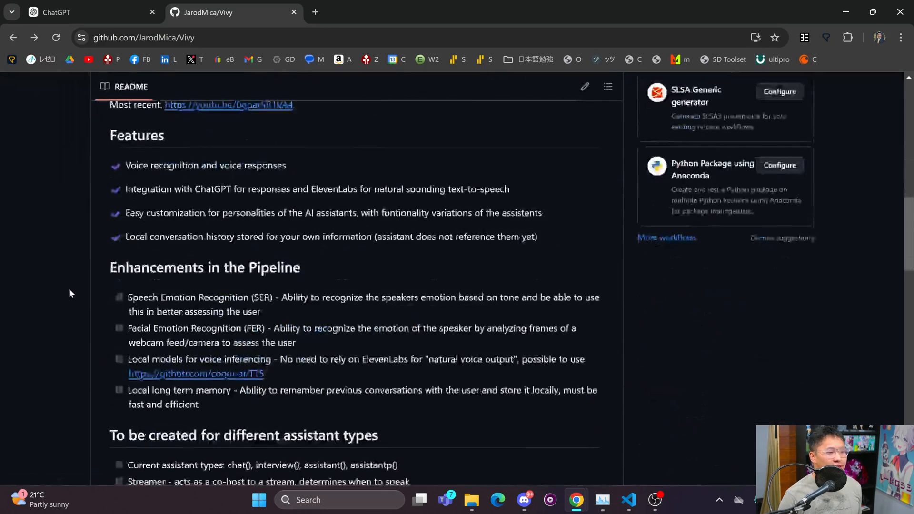
scroll(69, 286, "down", 3)
scroll(67, 282, "down", 4)
scroll(66, 281, "up", 4)
scroll(66, 281, "up", 6)
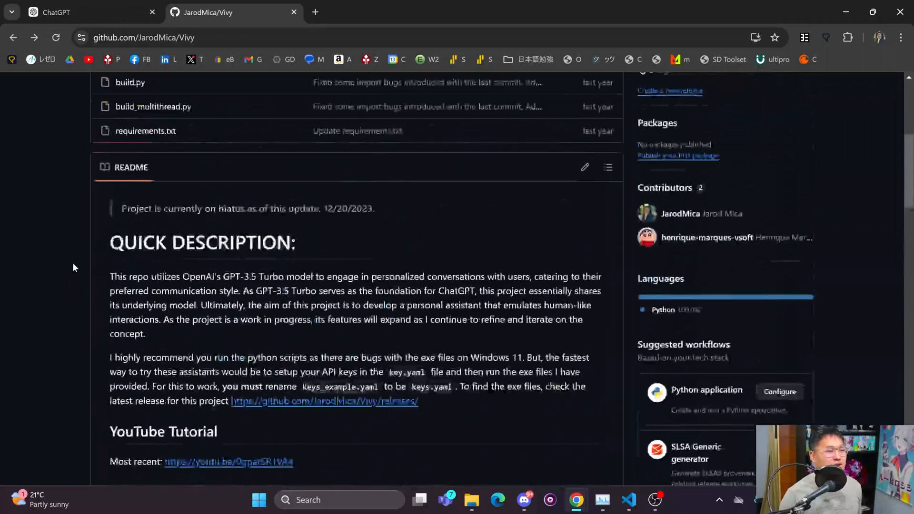
Step: Switch the browser from the Vivy README to the ChatGPT conversation
left_click(83, 11)
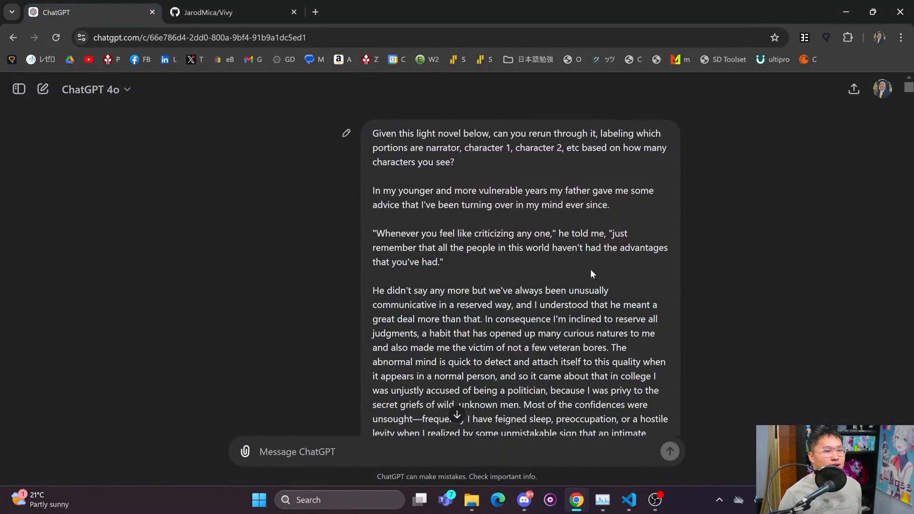